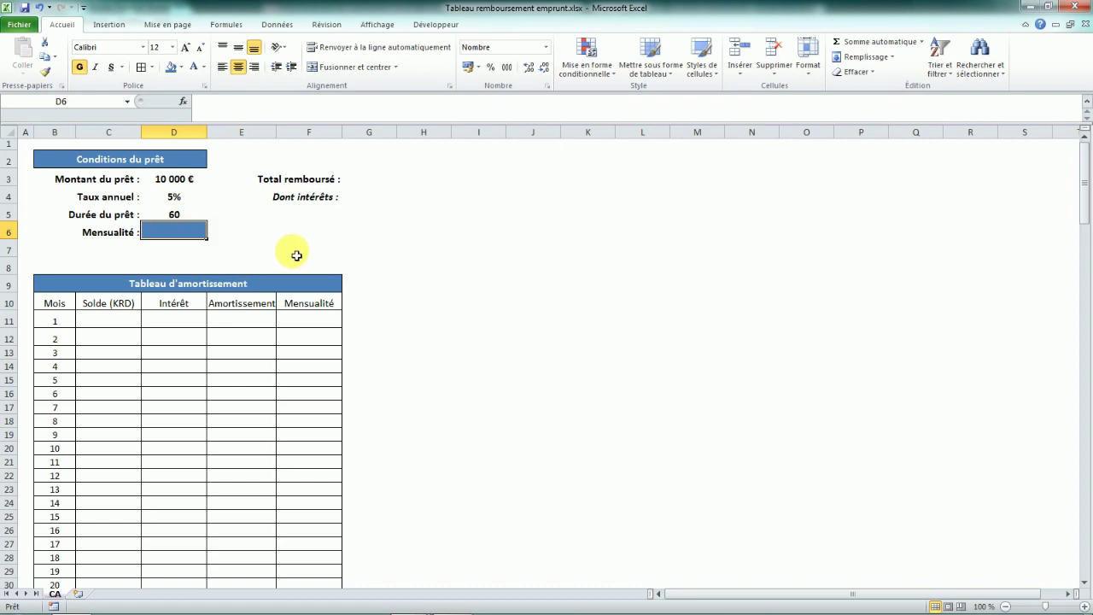
Insert the VPM function from the Finances category into the Mensualité cell D6
{"action": "left_click", "coordinate": [183, 102]}
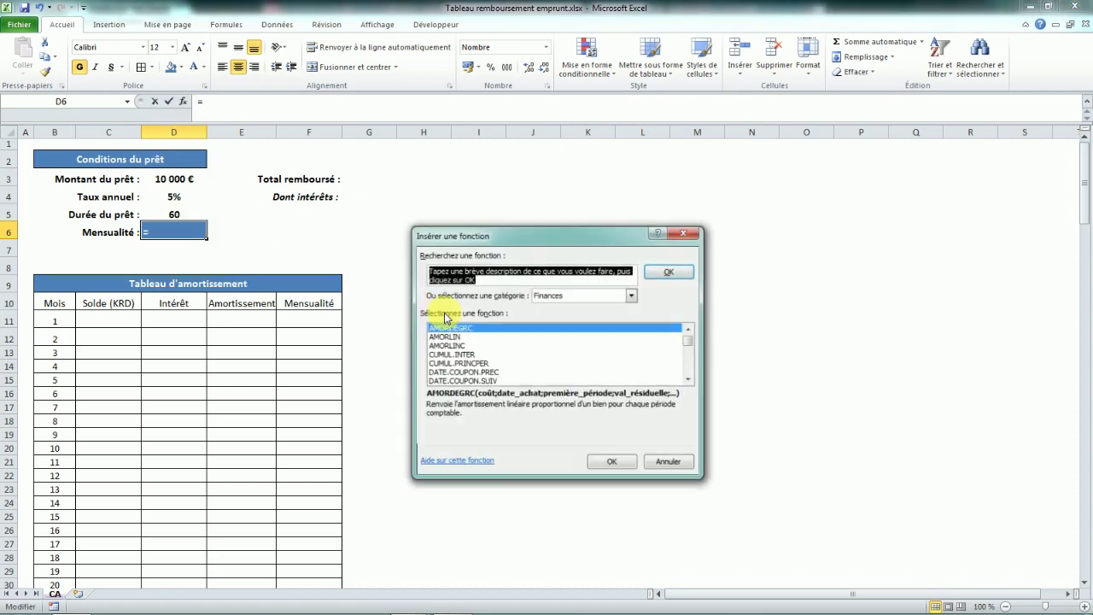
{"action": "left_click", "coordinate": [632, 296]}
{"action": "left_click", "coordinate": [573, 328]}
{"action": "left_click", "coordinate": [538, 355]}
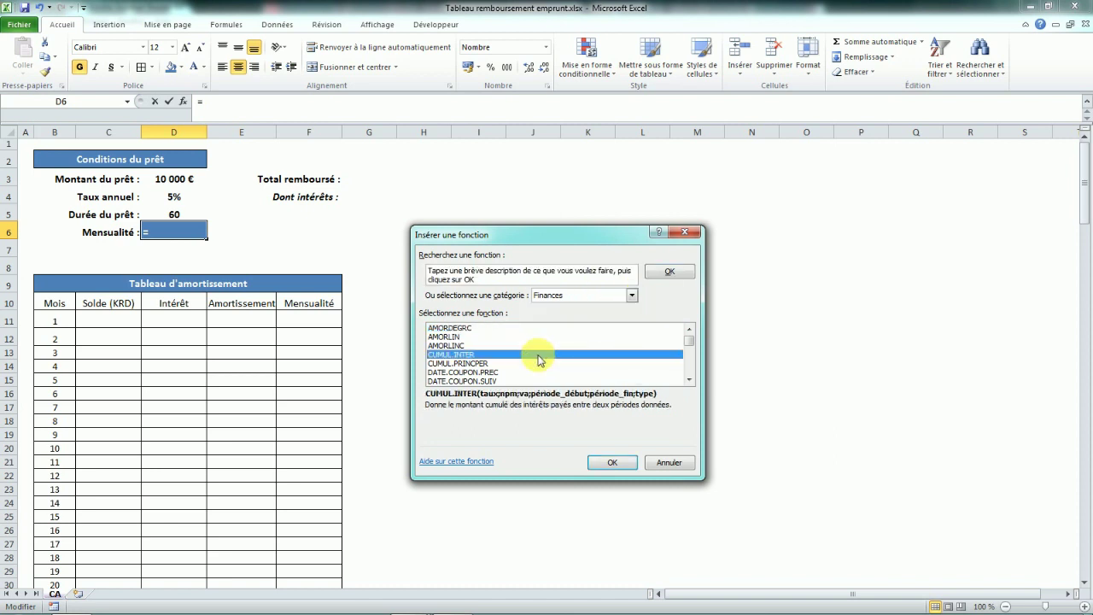
{"action": "type", "text": "vp"}
{"action": "left_click", "coordinate": [610, 463]}
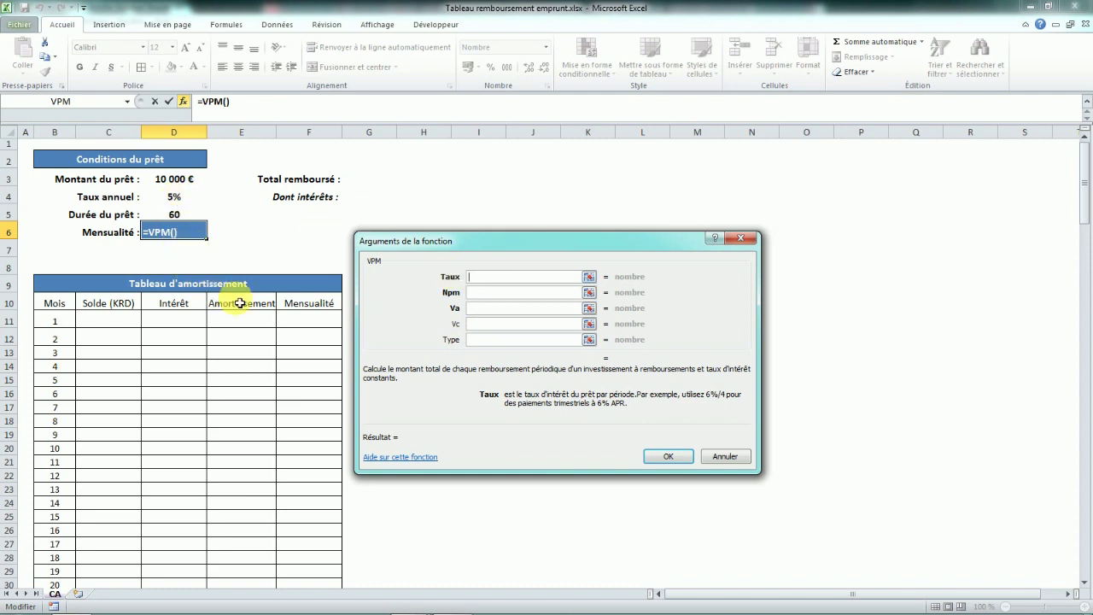
Complete the VPM arguments with D4/12 as Taux, D5 as Npm and D3 as Va
{"action": "left_click", "coordinate": [174, 203]}
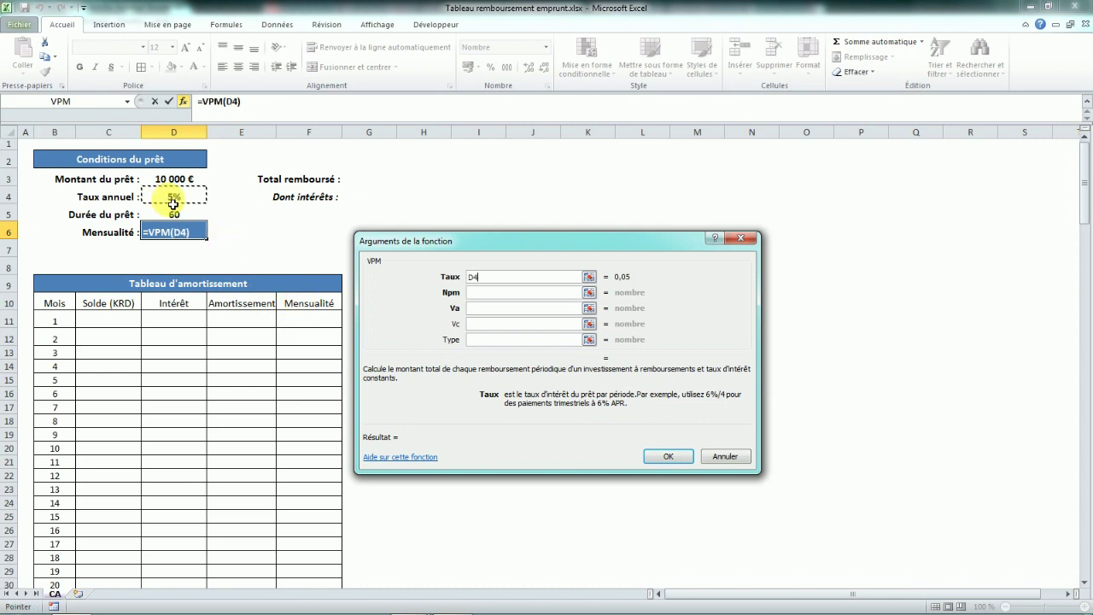
{"action": "type", "text": "/12"}
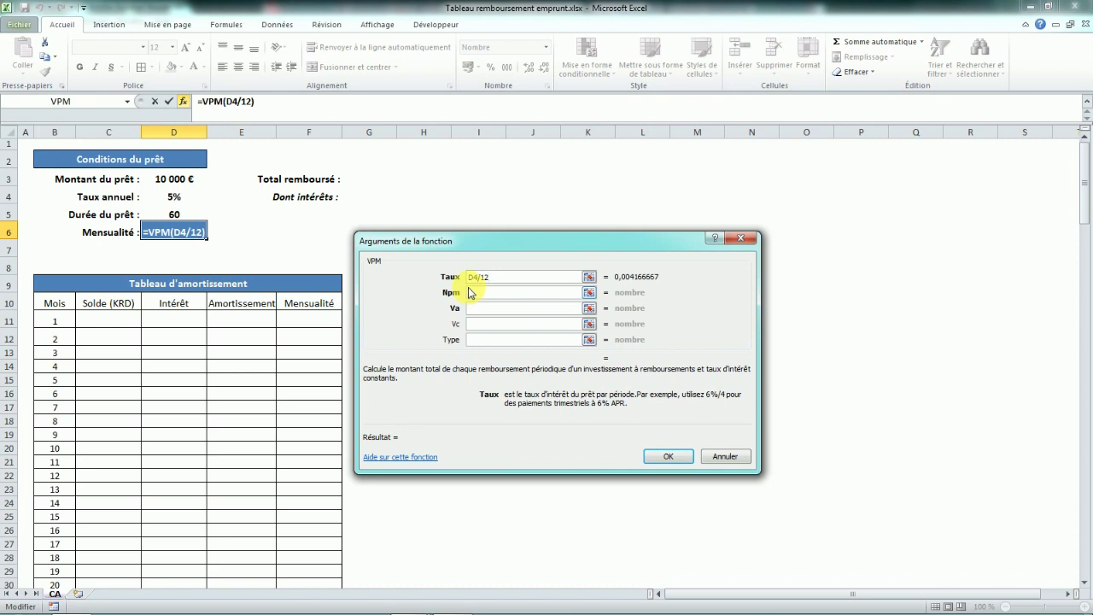
{"action": "left_click", "coordinate": [469, 293]}
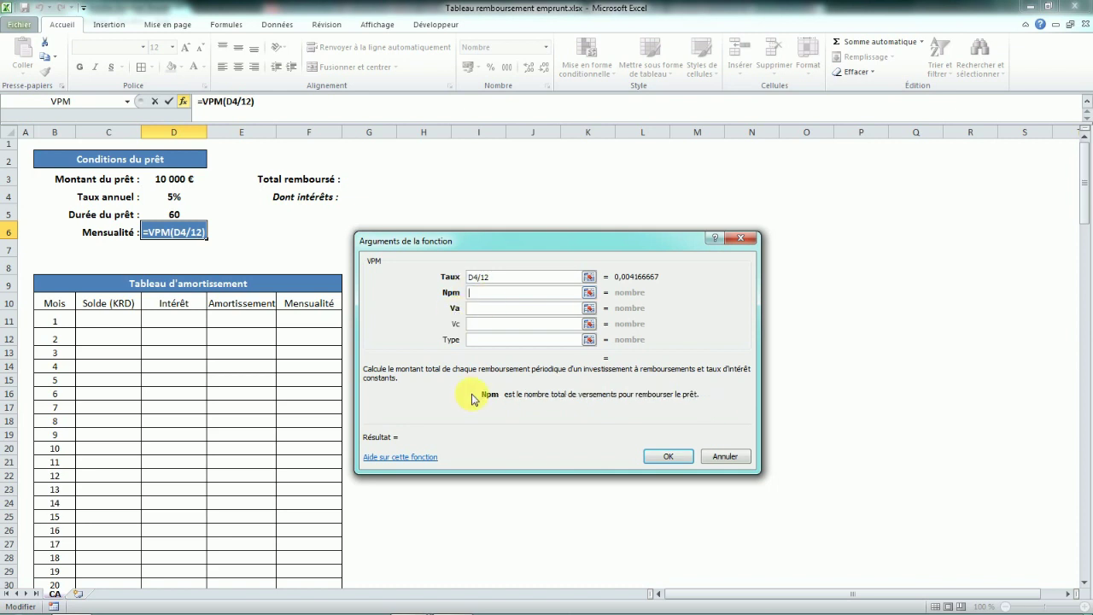
{"action": "left_click", "coordinate": [185, 219]}
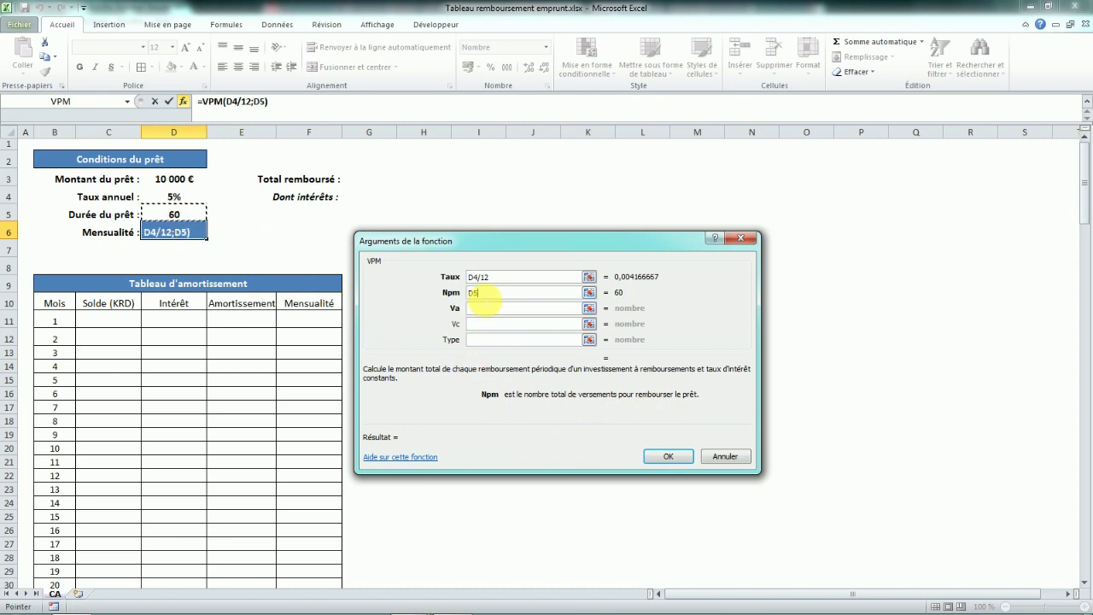
{"action": "left_click", "coordinate": [495, 309]}
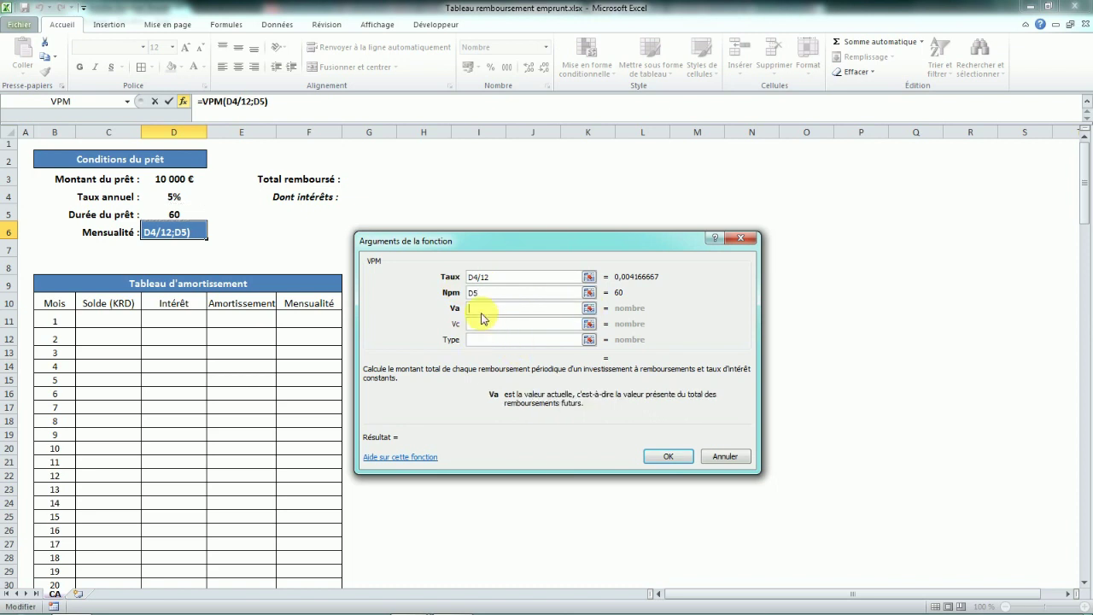
{"action": "left_click", "coordinate": [161, 184]}
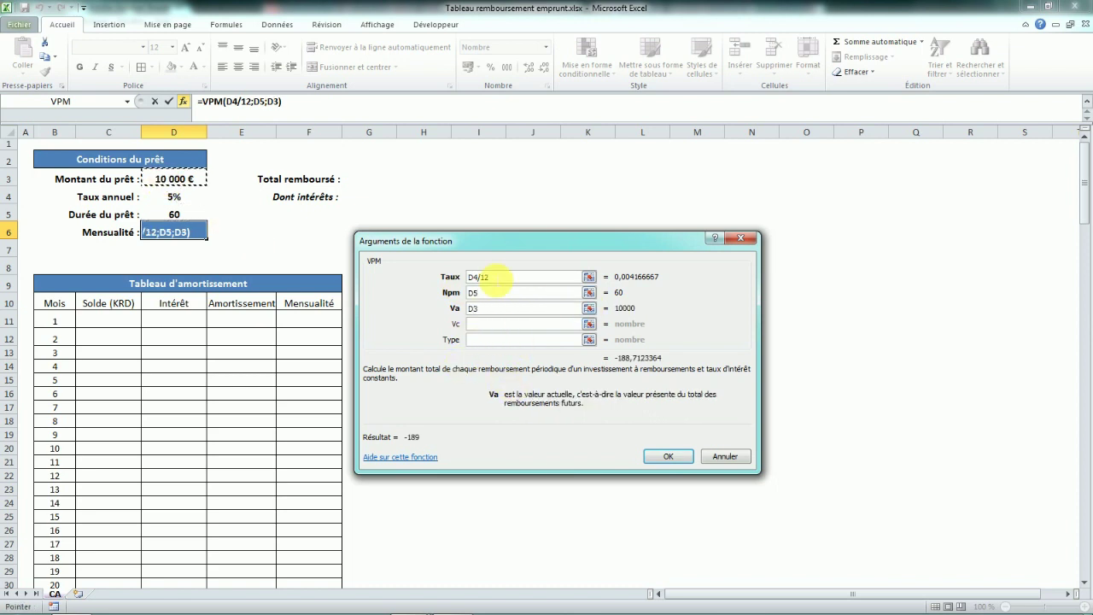
{"action": "left_click", "coordinate": [667, 455]}
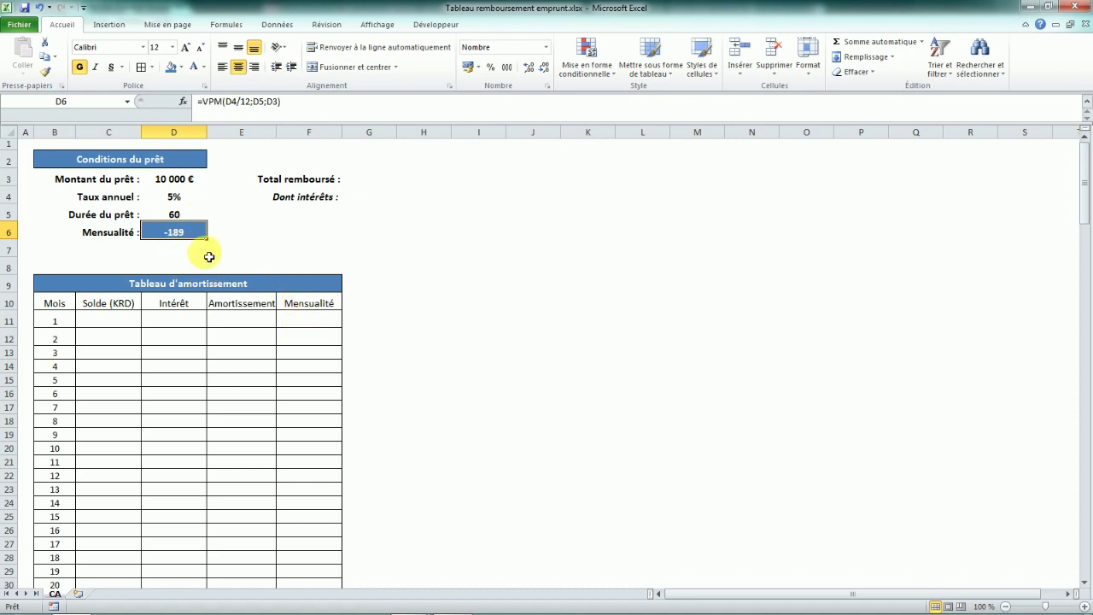
Format the Mensualité cell D6 to show two decimals
{"action": "right_click", "coordinate": [188, 236]}
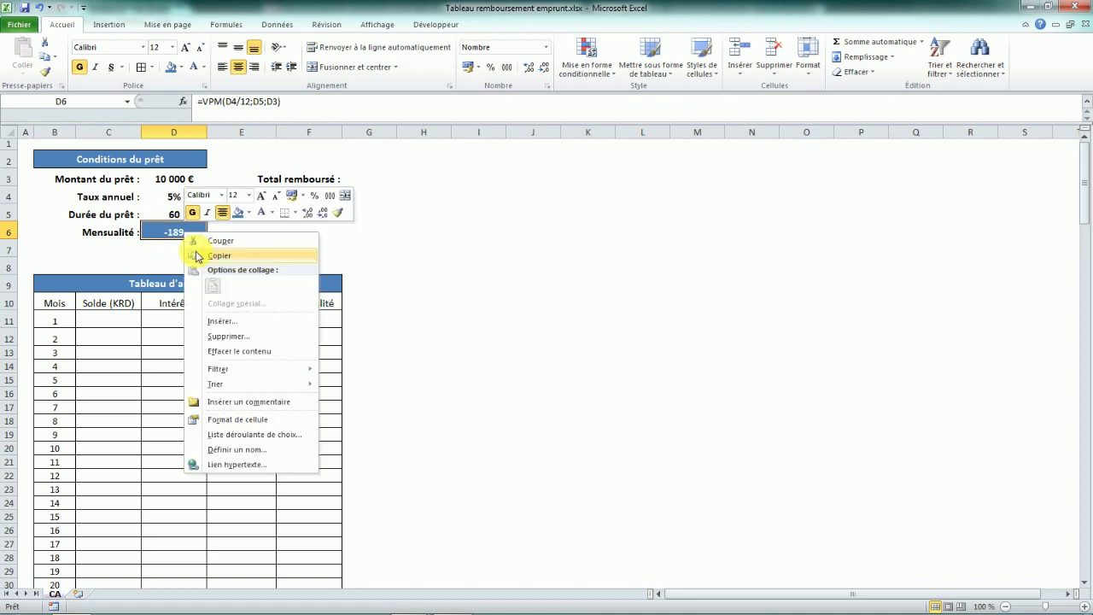
{"action": "left_click", "coordinate": [239, 422]}
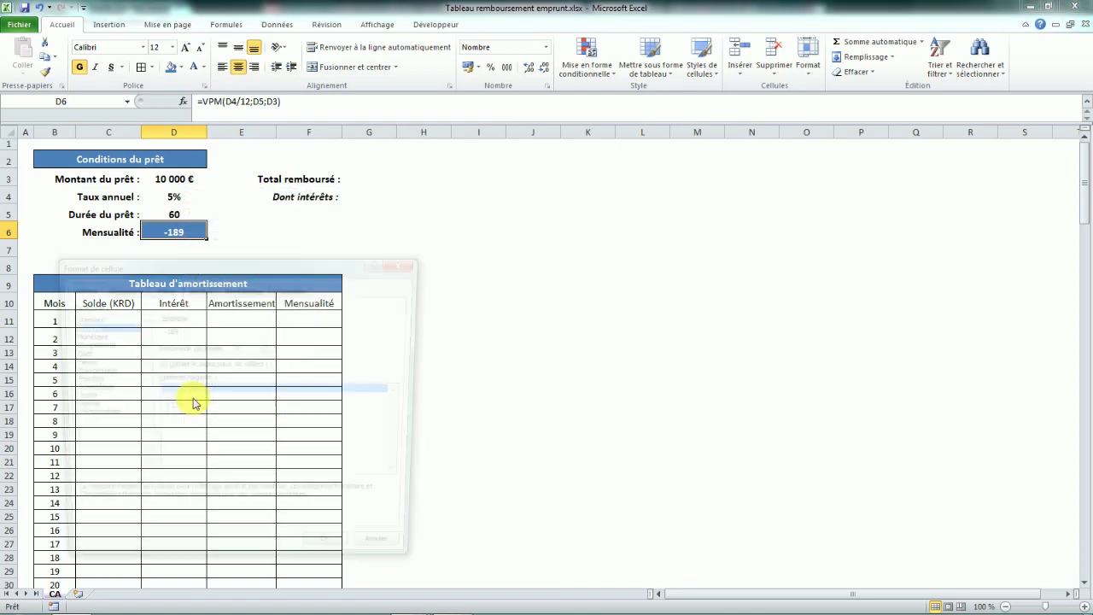
{"action": "left_click", "coordinate": [267, 345]}
{"action": "left_click", "coordinate": [267, 345]}
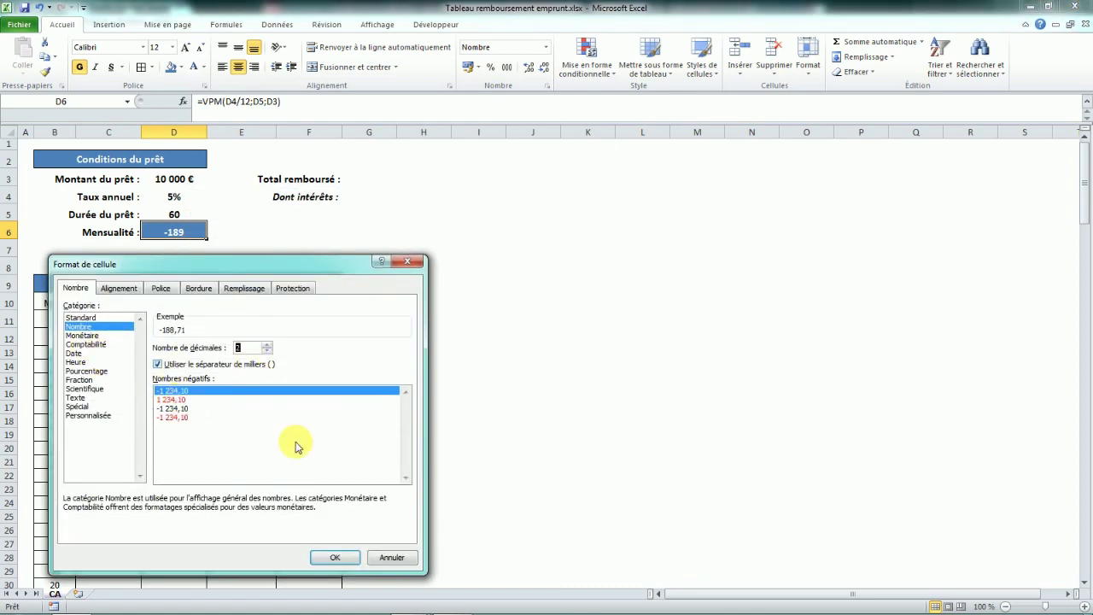
{"action": "left_click", "coordinate": [335, 557]}
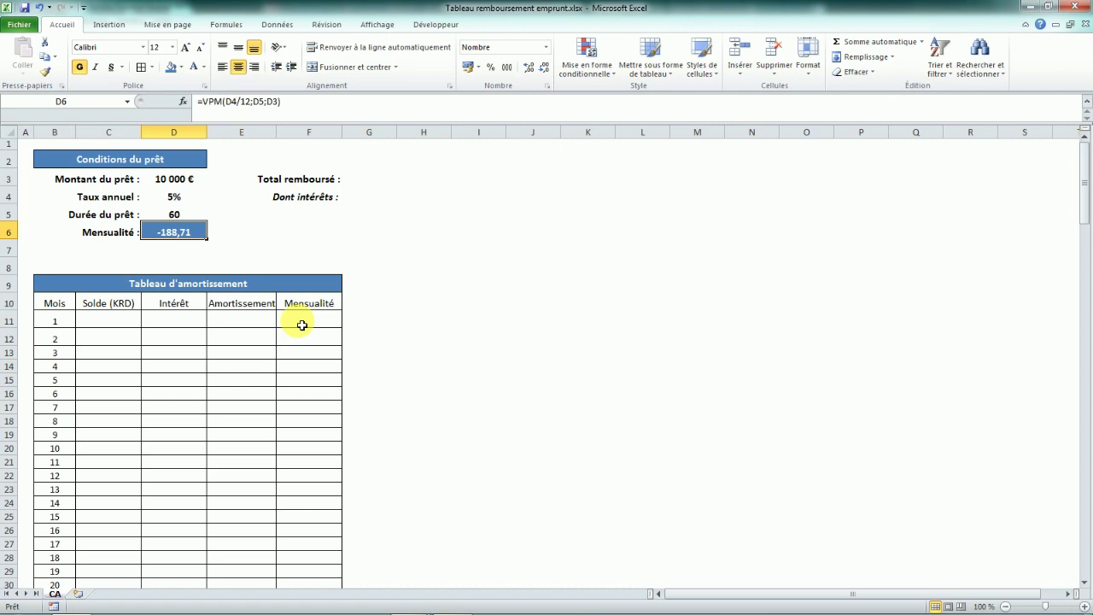
Enter 188,71 as the month 1 Mensualité in F11 and fill it down to month 60
{"action": "left_click", "coordinate": [302, 325]}
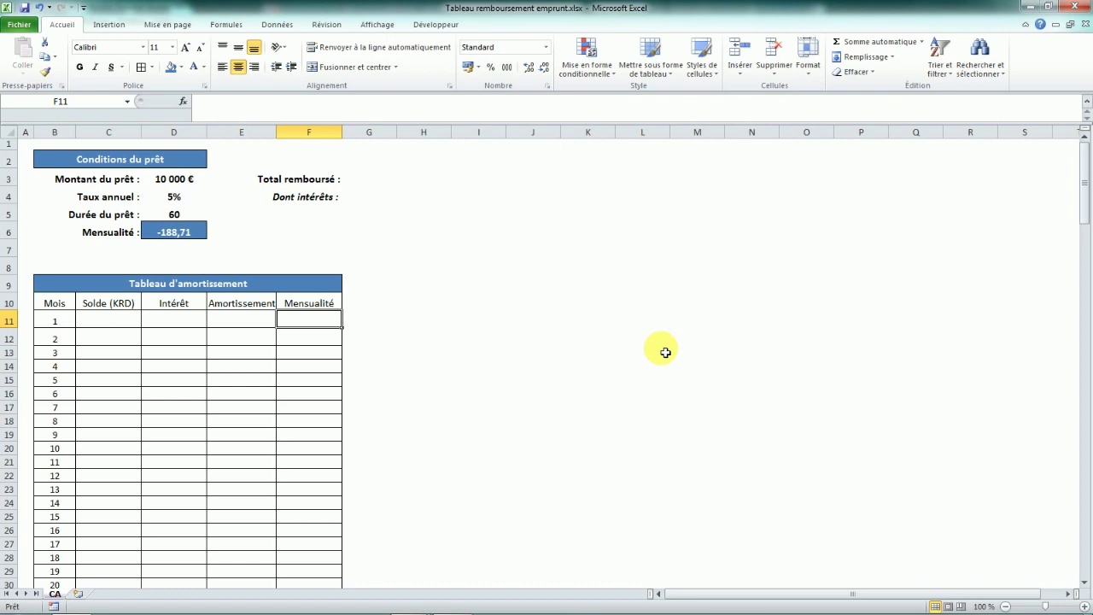
{"action": "type", "text": "188,"}
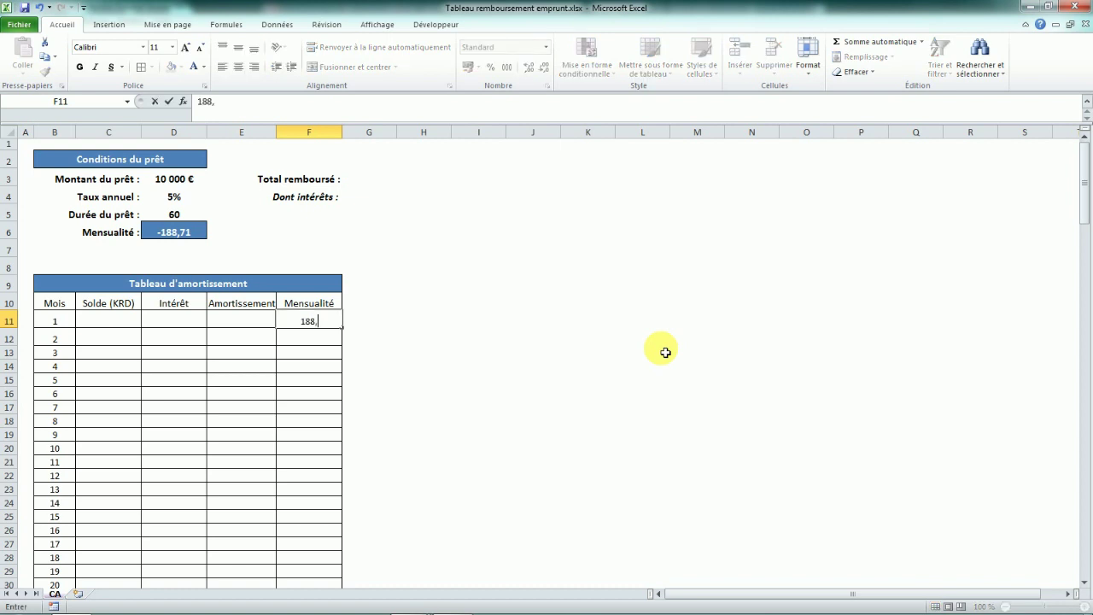
{"action": "type", "text": "71"}
{"action": "key", "text": "Return"}
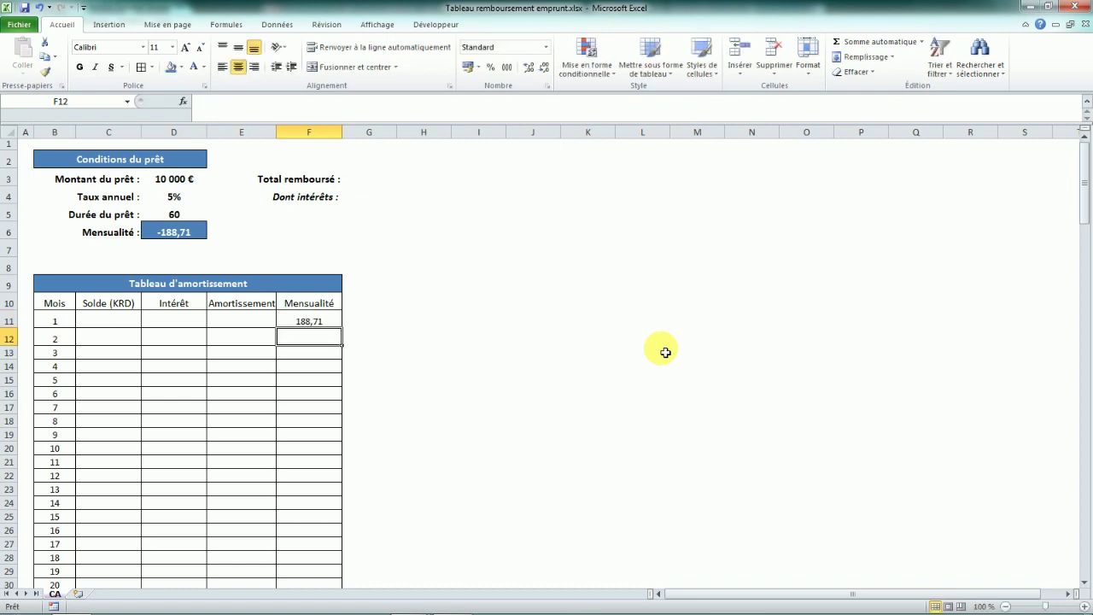
{"action": "left_click", "coordinate": [333, 328]}
{"action": "left_click_drag", "start_coordinate": [334, 330], "coordinate": [336, 562]}
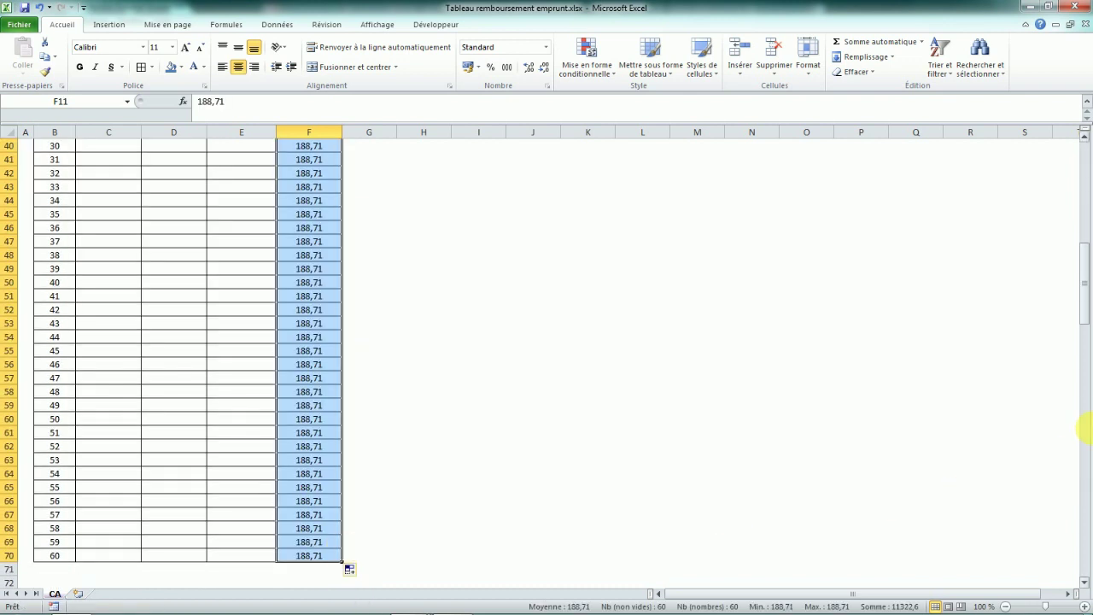
Enter 10000 as the month 1 Solde (KRD) in C11
{"action": "left_click_drag", "start_coordinate": [1082, 311], "coordinate": [1085, 197]}
{"action": "left_click", "coordinate": [108, 321]}
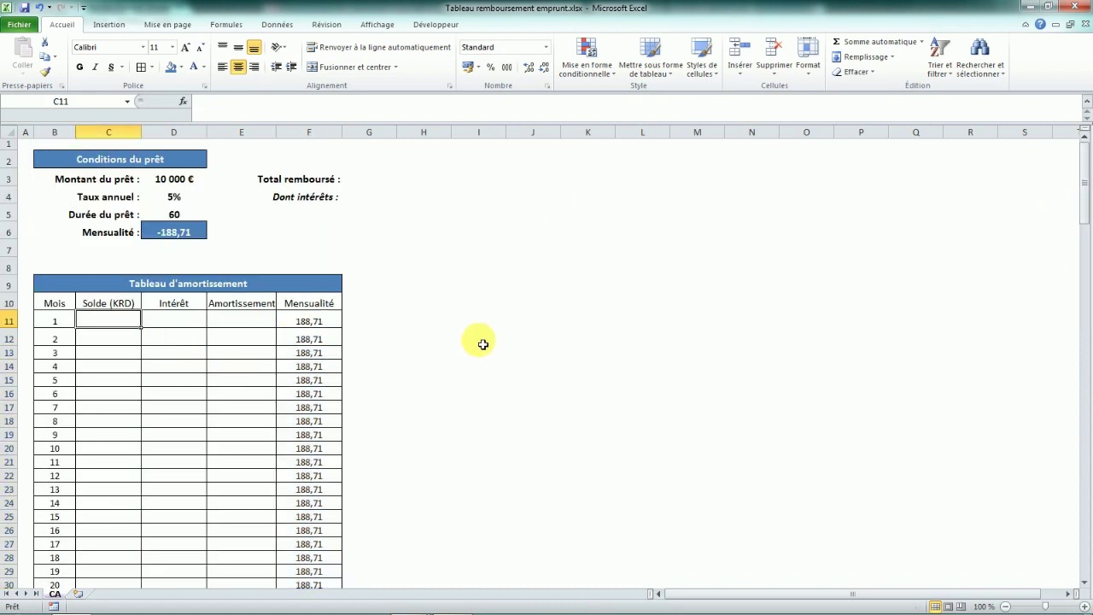
{"action": "type", "text": "10"}
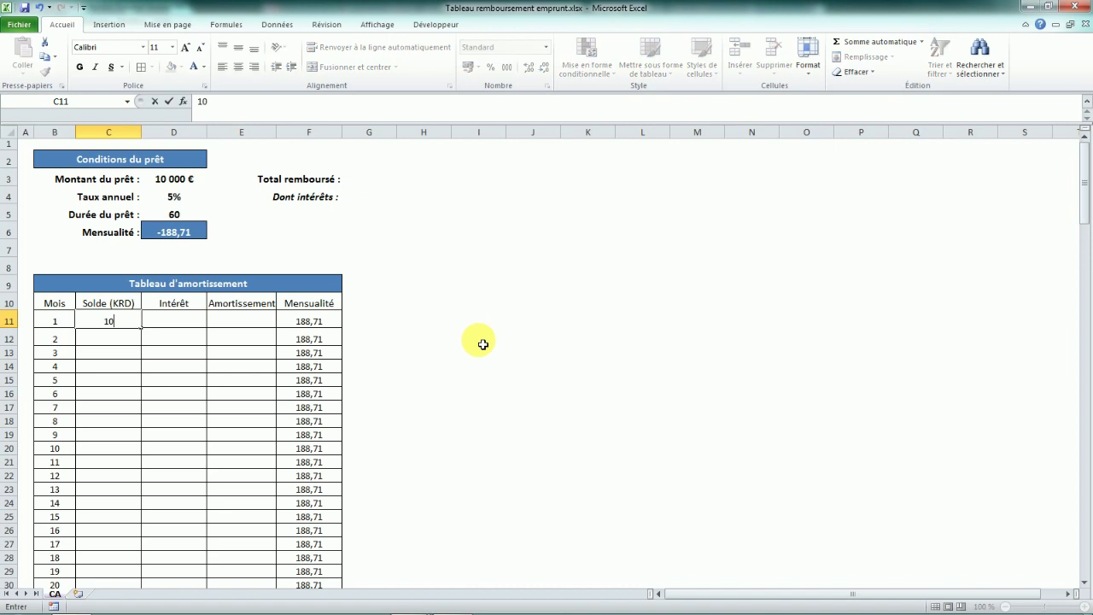
{"action": "type", "text": "000"}
{"action": "key", "text": "Return"}
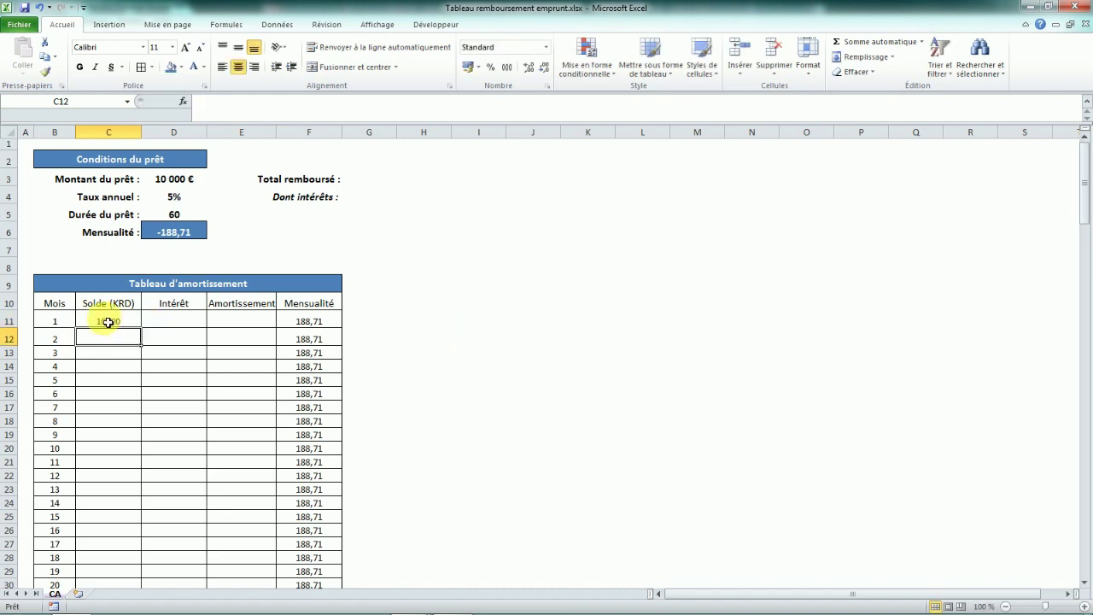
Format the Solde, Intérêt and Amortissement cells for months 1 to 60 as Nombre with two decimals and a thousands separator
{"action": "left_click_drag", "start_coordinate": [106, 322], "coordinate": [227, 556]}
{"action": "right_click", "coordinate": [227, 556]}
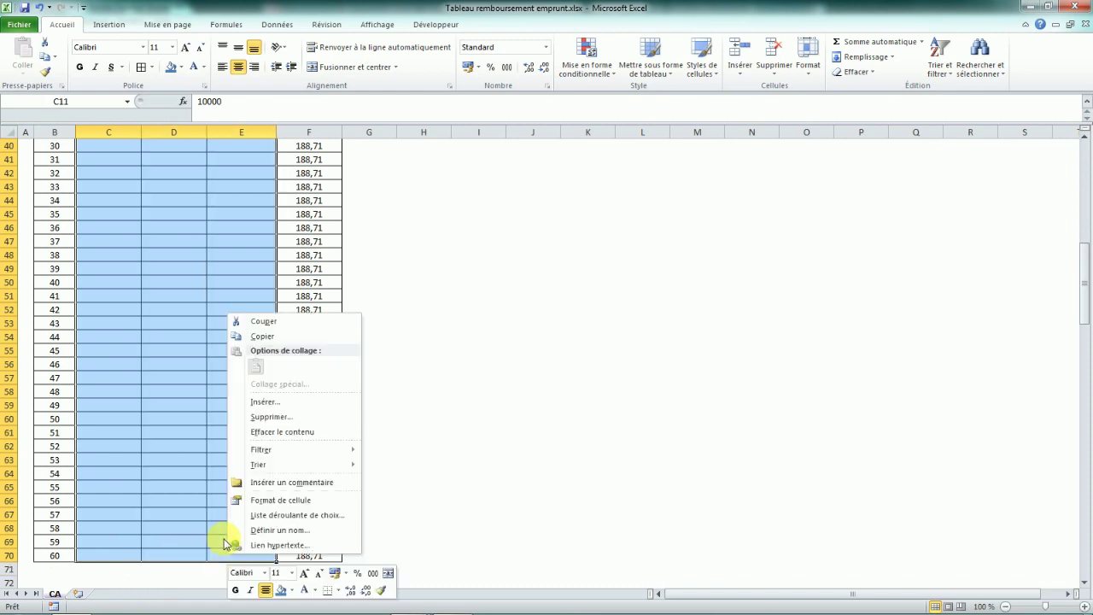
{"action": "left_click", "coordinate": [268, 502]}
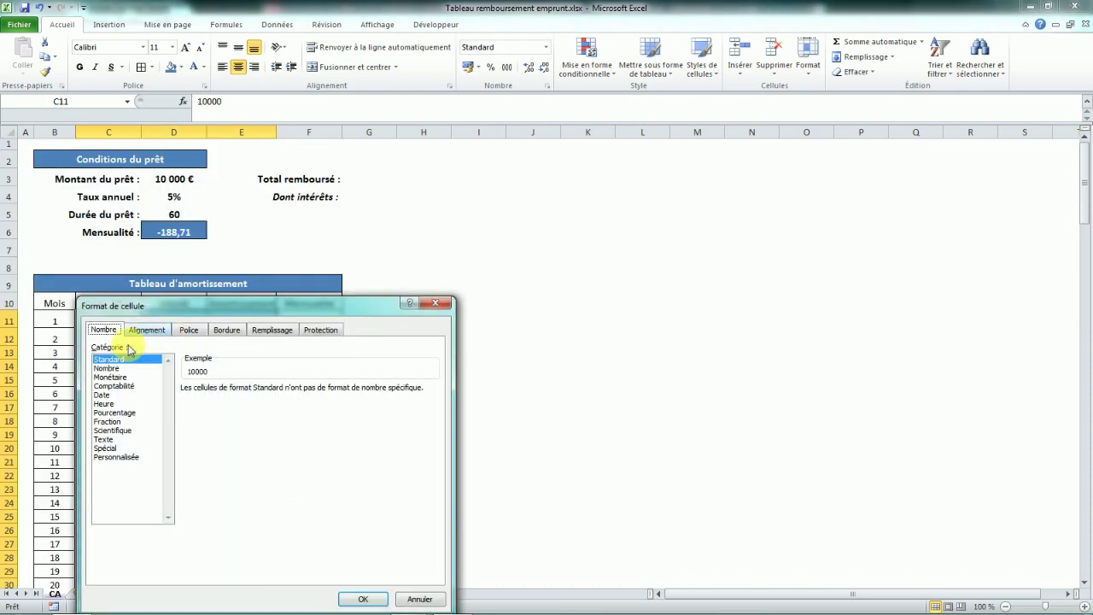
{"action": "left_click", "coordinate": [122, 369]}
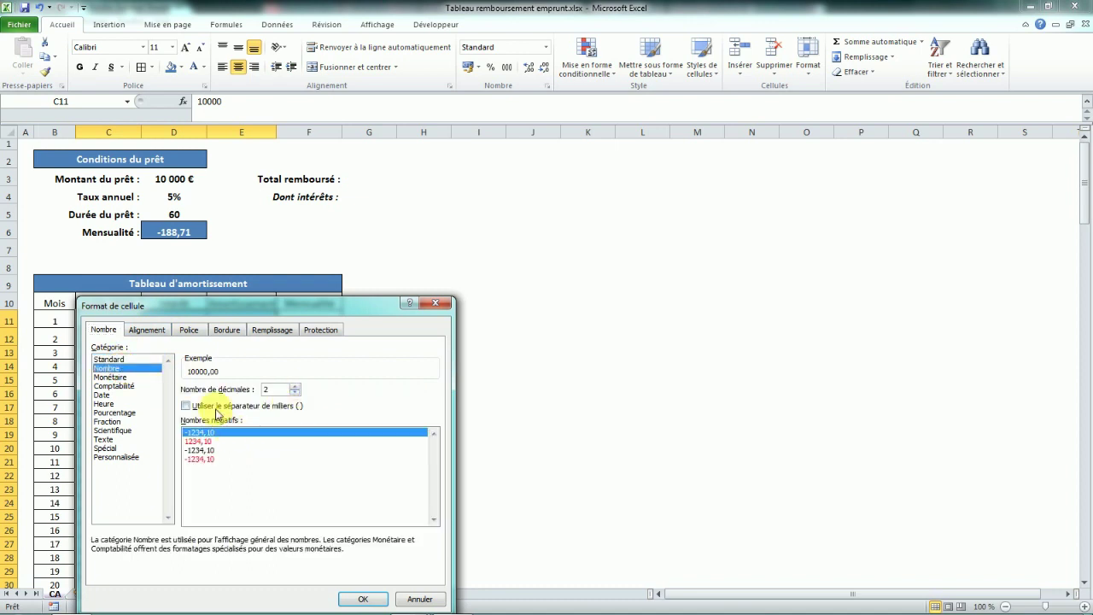
{"action": "left_click", "coordinate": [234, 407]}
{"action": "left_click", "coordinate": [362, 599]}
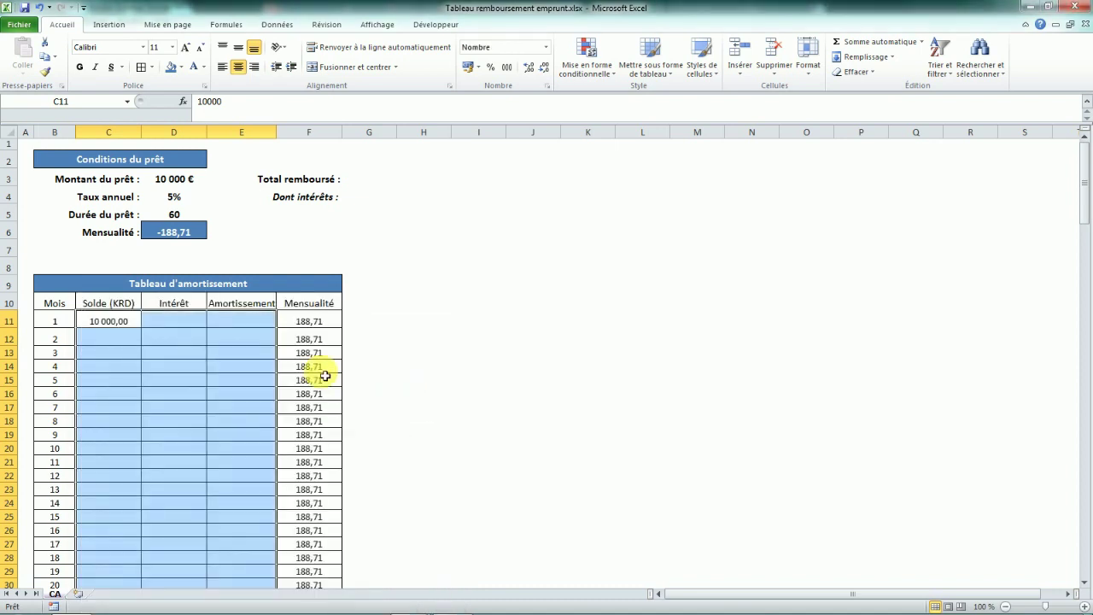
{"action": "left_click", "coordinate": [177, 328]}
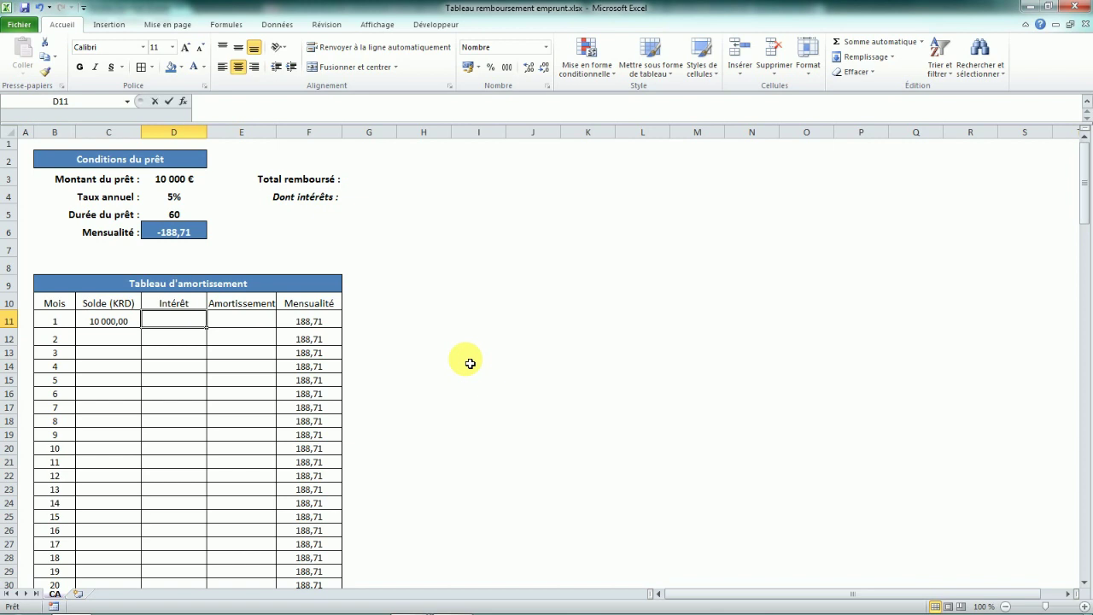
{"action": "type", "text": "="}
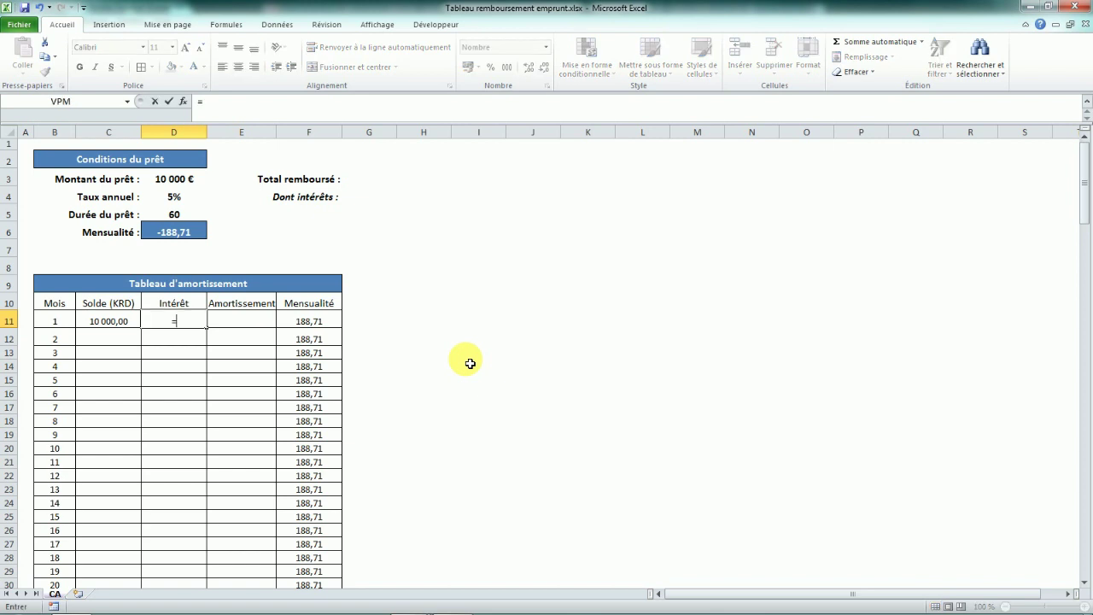
{"action": "left_click", "coordinate": [123, 326]}
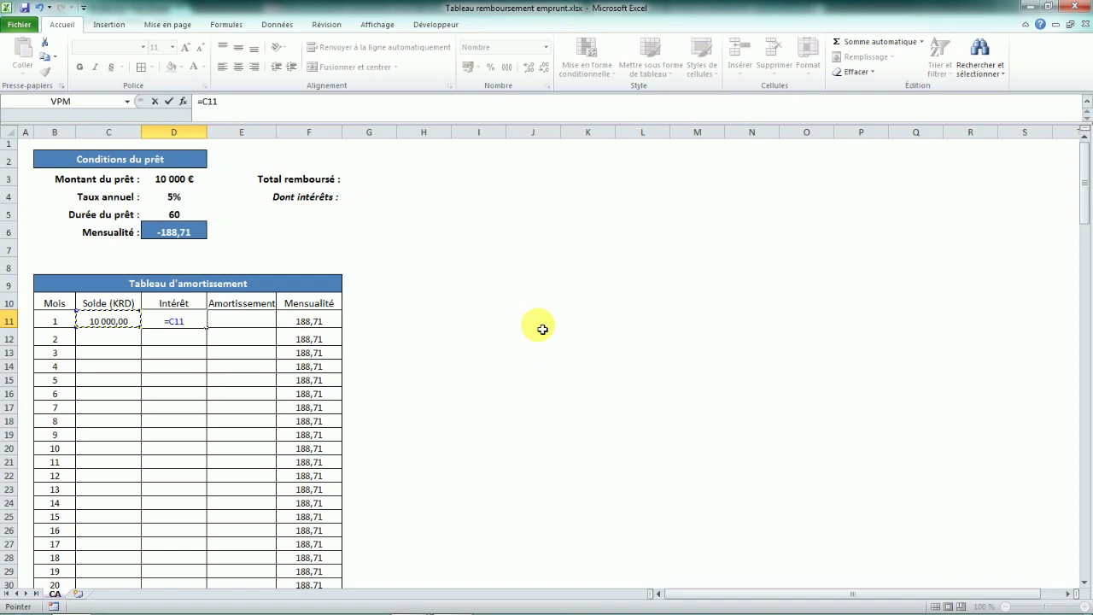
{"action": "type", "text": "*"}
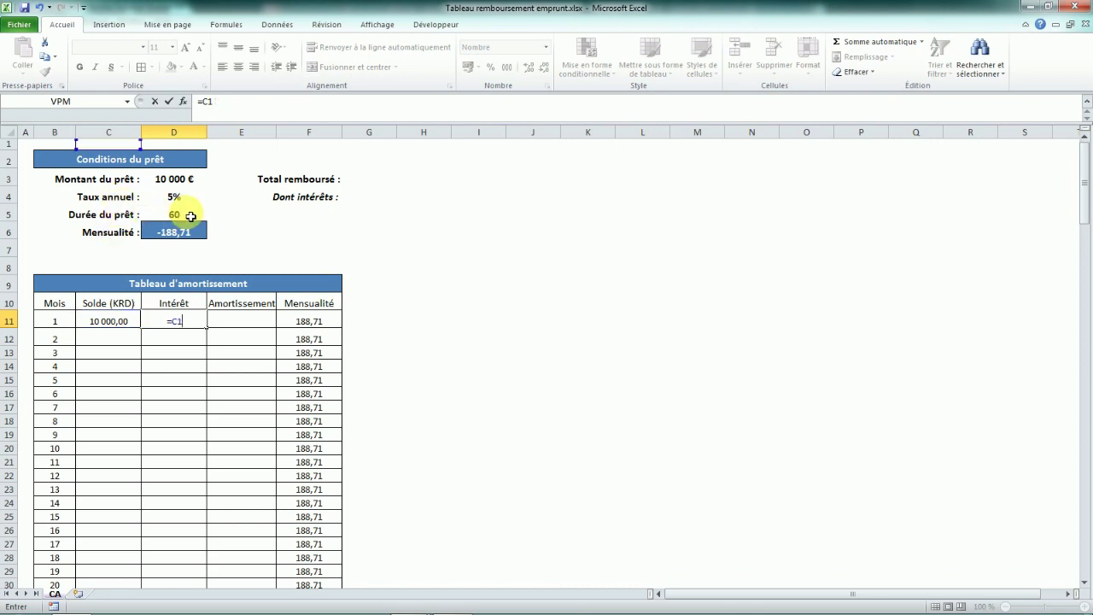
{"action": "key", "text": "BackSpace"}
{"action": "key", "text": "BackSpace"}
{"action": "key", "text": "BackSpace"}
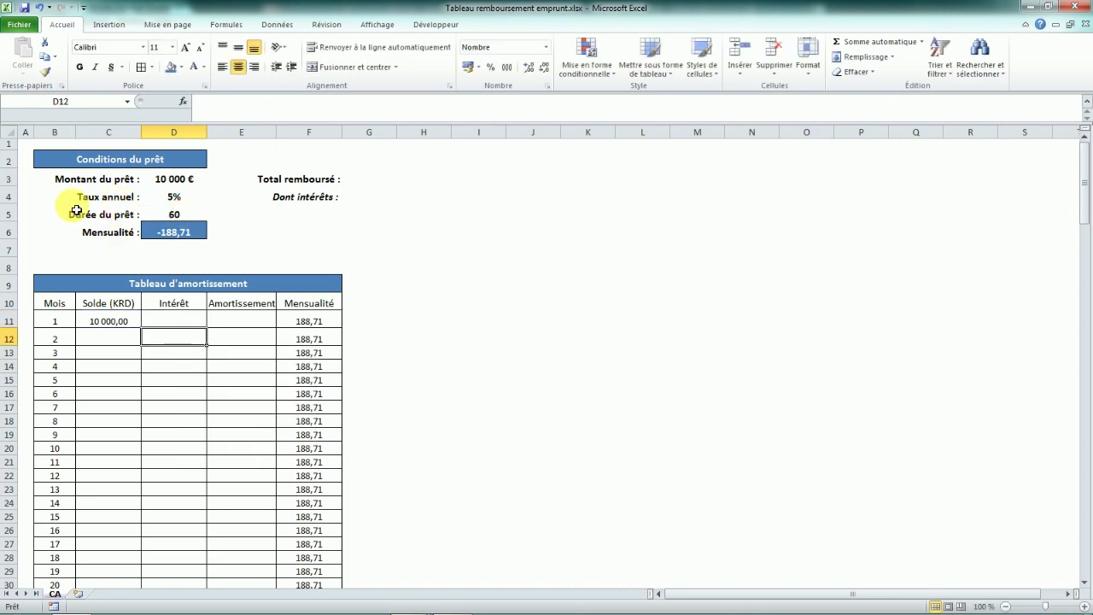
Insert a row above Durée du prêt and paste a copy of the Taux annuel label and rate into it
{"action": "left_click", "coordinate": [19, 214]}
{"action": "right_click", "coordinate": [18, 212]}
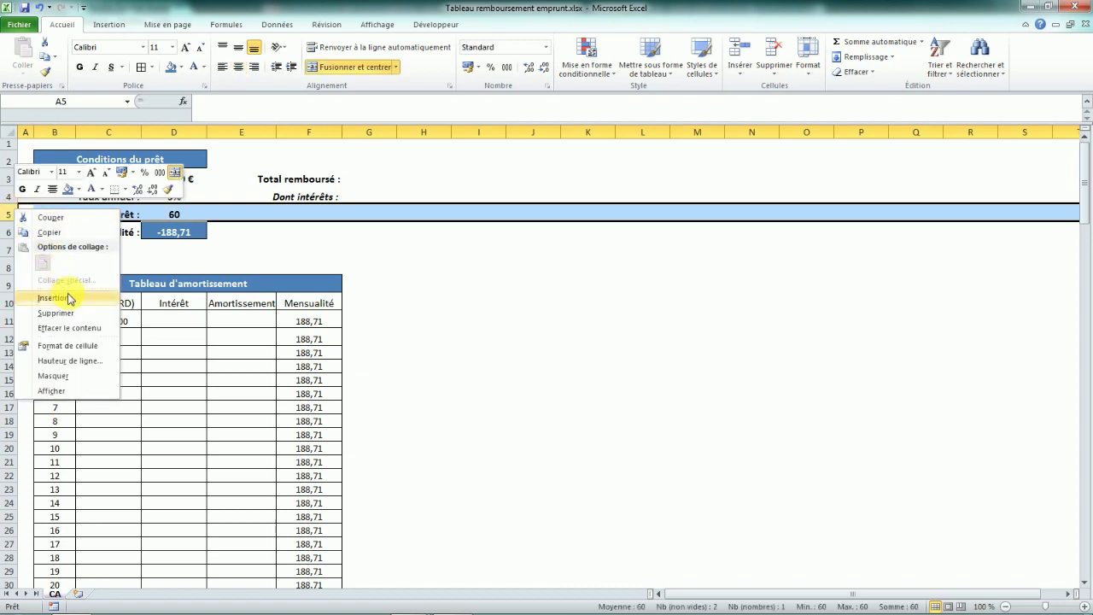
{"action": "left_click", "coordinate": [53, 298]}
{"action": "left_click", "coordinate": [117, 217]}
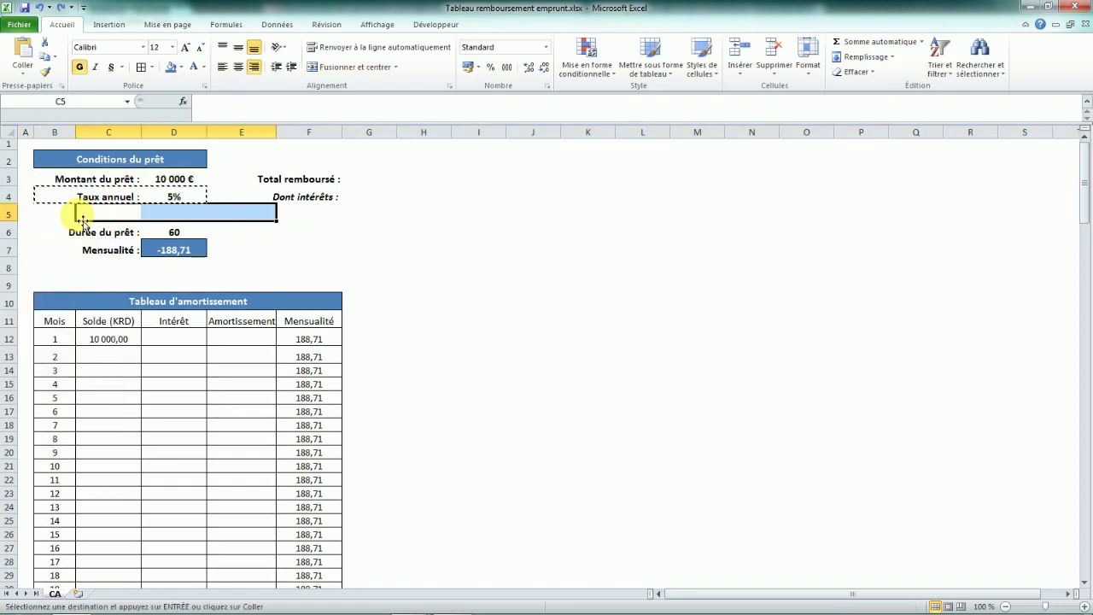
{"action": "left_click", "coordinate": [71, 217]}
{"action": "key", "text": "ctrl+v"}
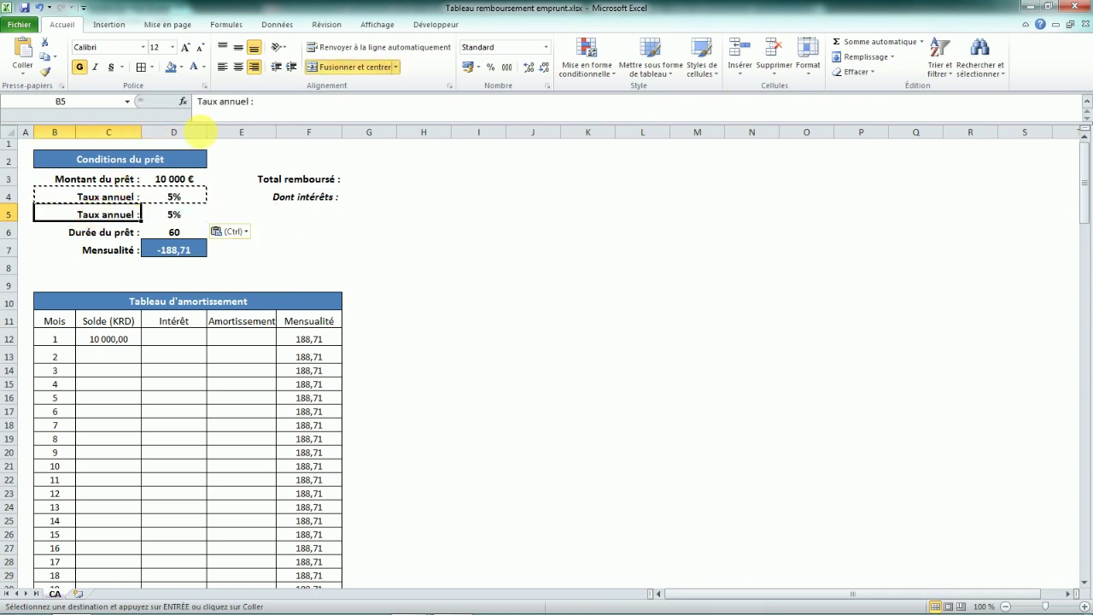
Change the copied label in B5 to "Taux mensuel :"
{"action": "double_click", "coordinate": [224, 102]}
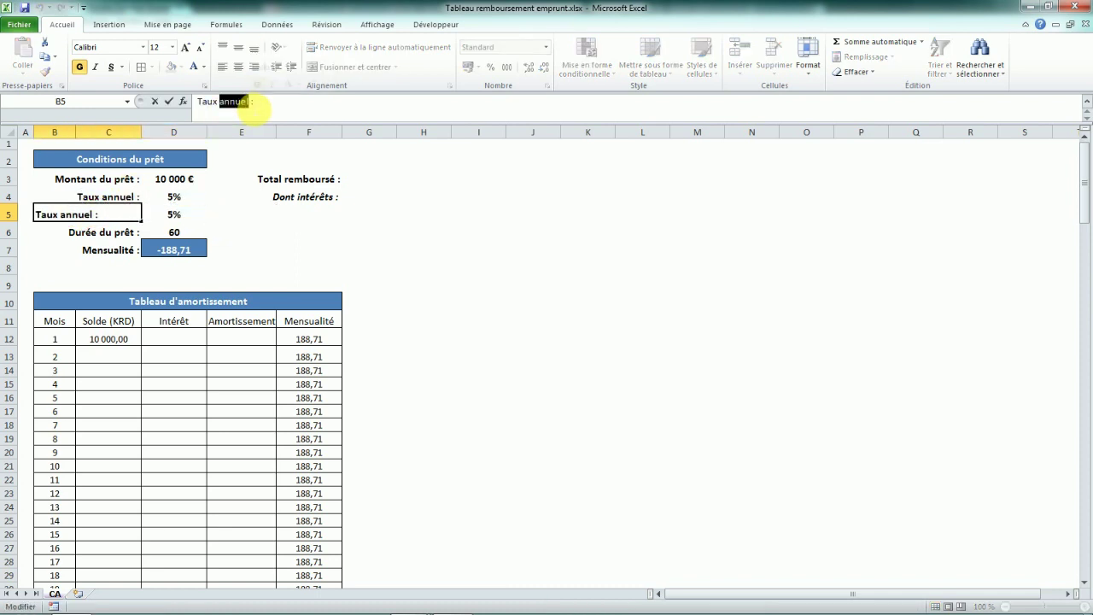
{"action": "type", "text": "mens"}
{"action": "key", "text": "Return"}
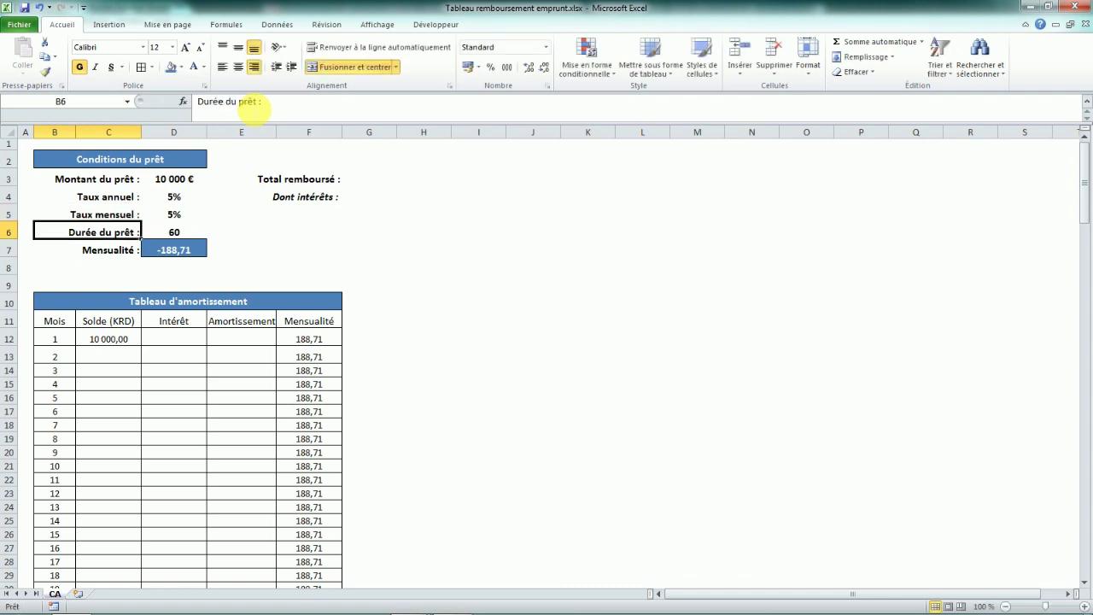
Replace the Taux mensuel value in D5 with the formula =5%/12
{"action": "left_click", "coordinate": [175, 215]}
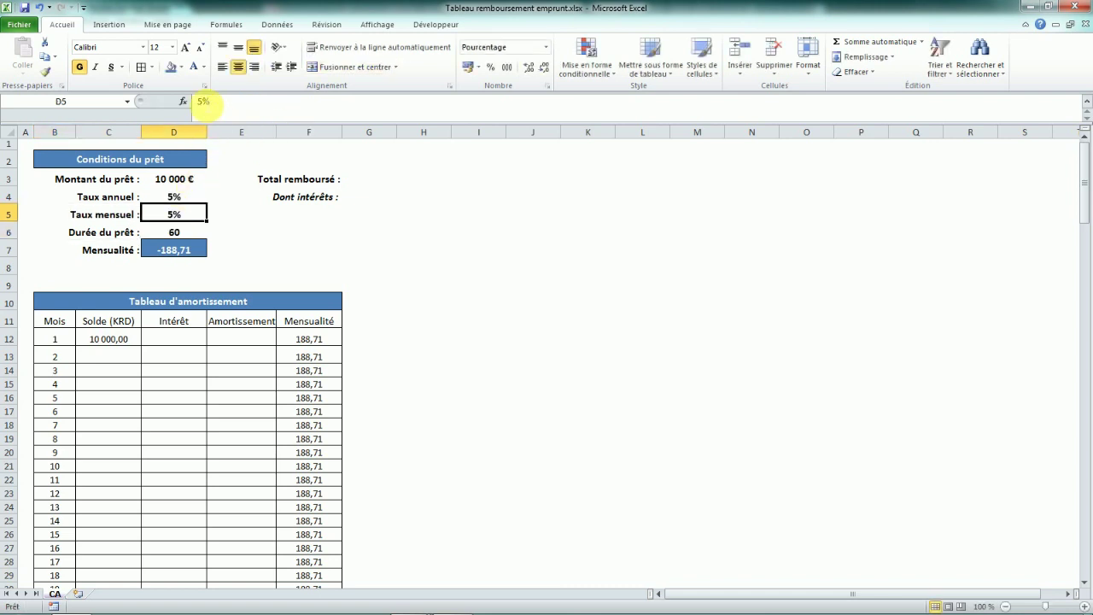
{"action": "left_click", "coordinate": [205, 101]}
{"action": "type", "text": "=5%"}
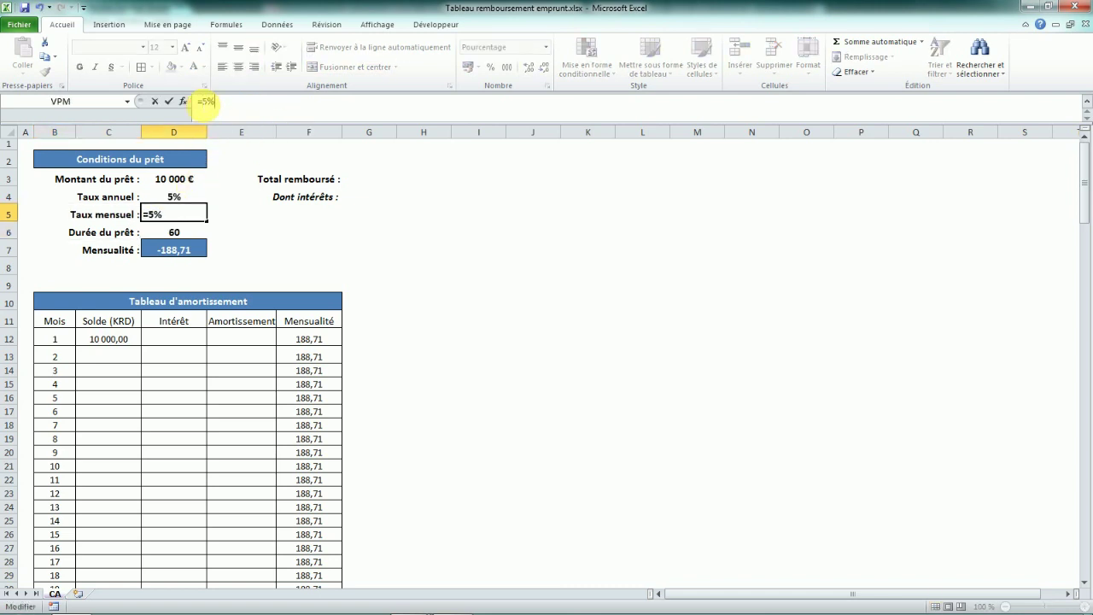
{"action": "type", "text": "/12"}
{"action": "key", "text": "Return"}
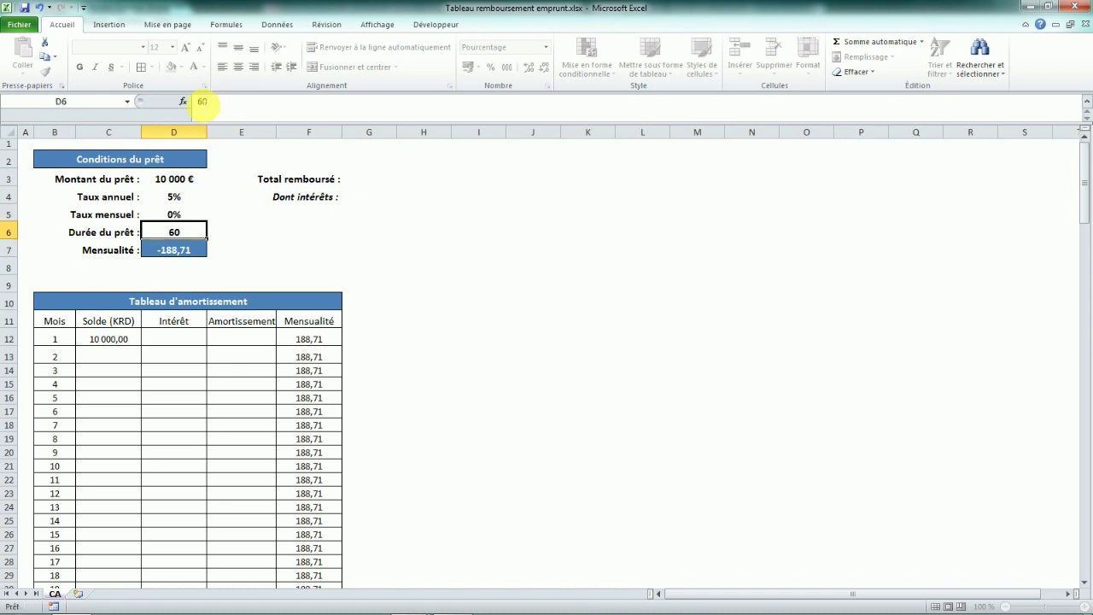
Format the Taux mensuel cell D5 as Pourcentage with two decimals
{"action": "left_click", "coordinate": [201, 213]}
{"action": "right_click", "coordinate": [170, 212]}
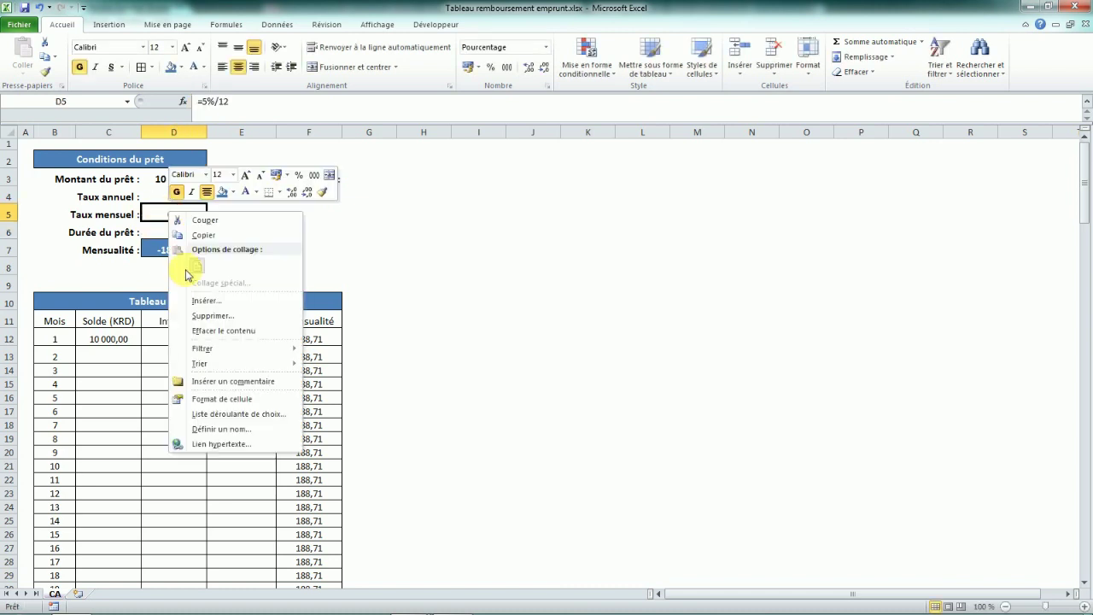
{"action": "left_click", "coordinate": [222, 399]}
{"action": "left_click", "coordinate": [260, 317]}
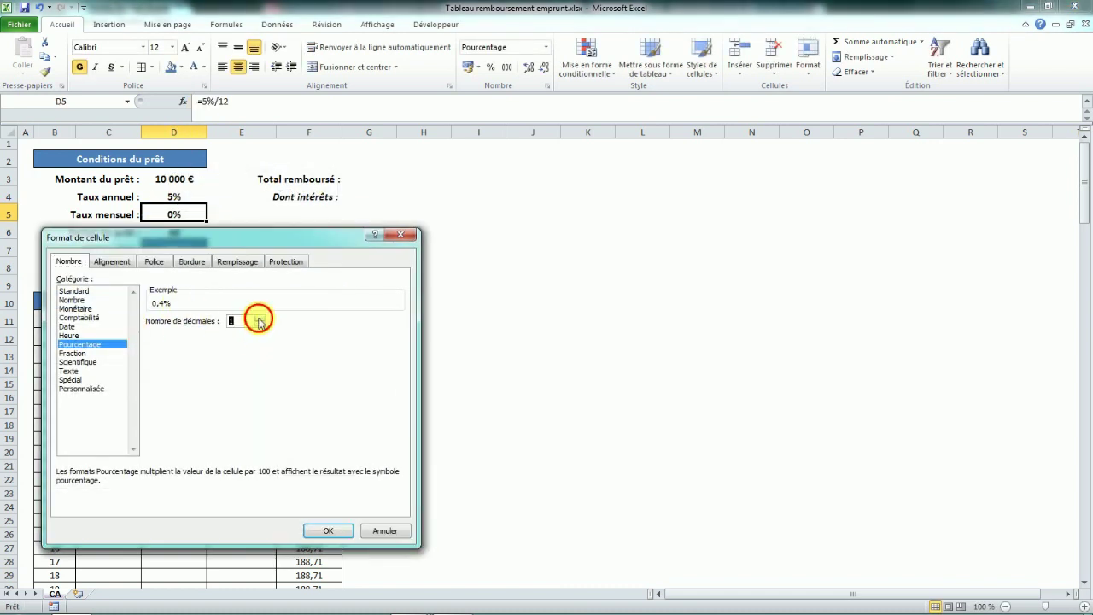
{"action": "left_click", "coordinate": [260, 318]}
{"action": "left_click", "coordinate": [328, 531]}
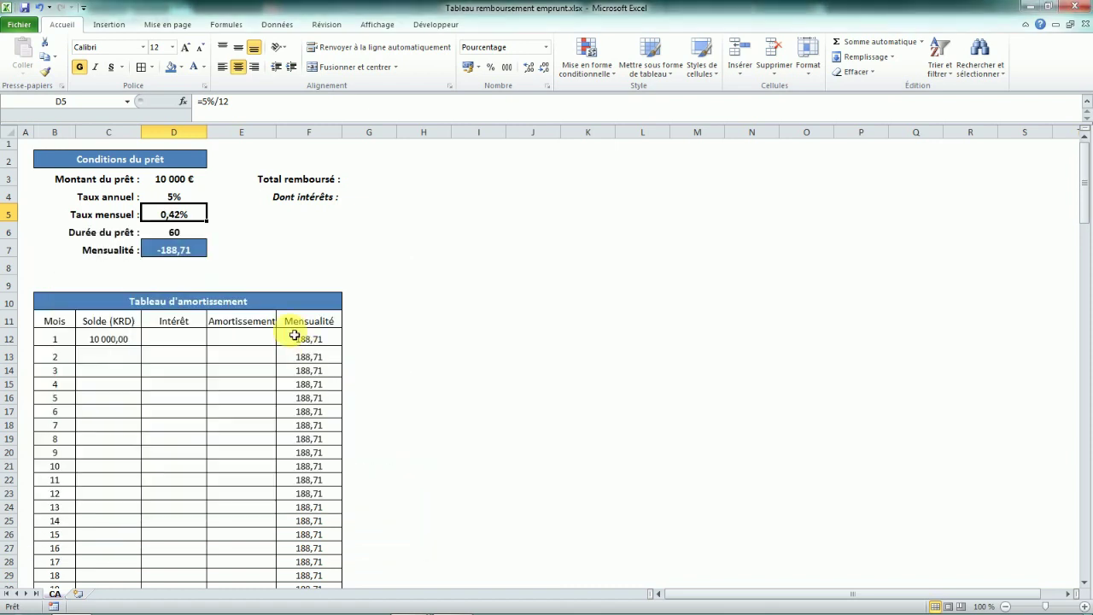
Compute the month 1 Intérêt in D12 with =C12*$D$5, keeping the monthly rate reference absolute
{"action": "left_click", "coordinate": [181, 341]}
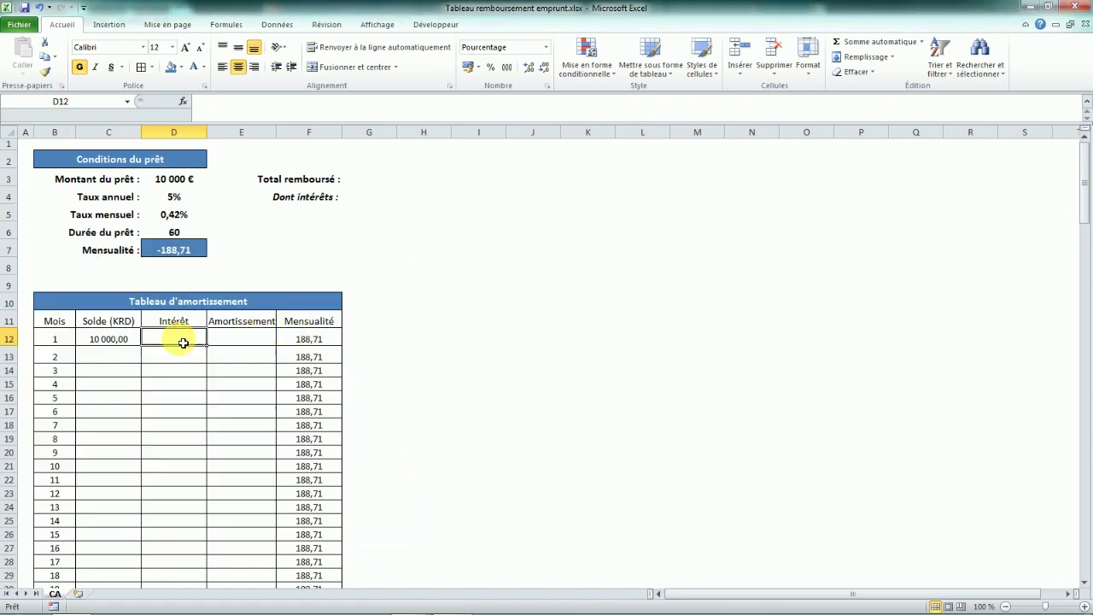
{"action": "type", "text": "="}
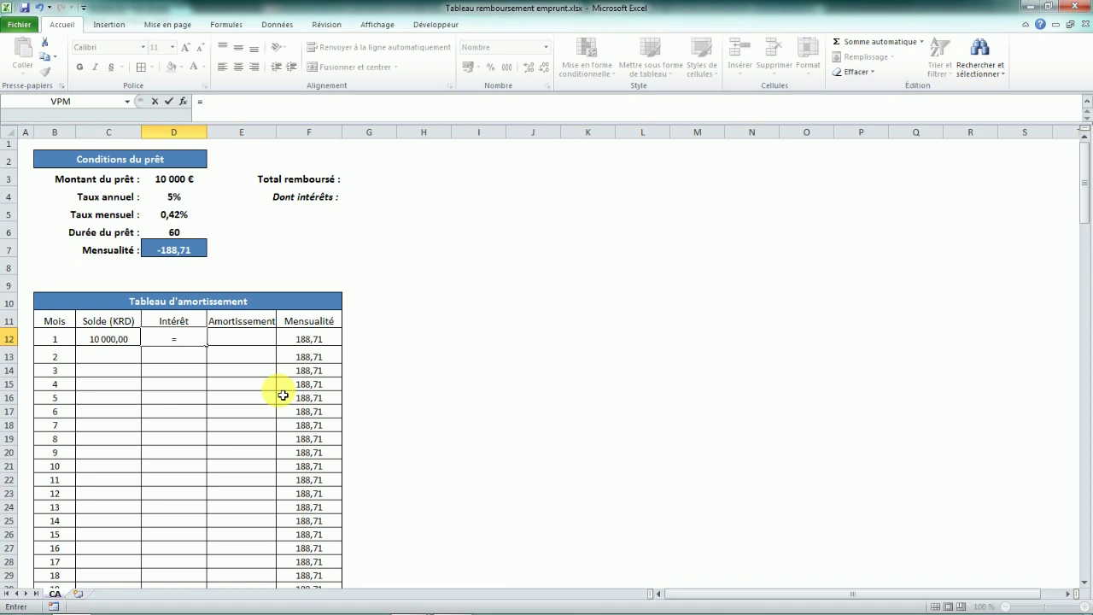
{"action": "left_click", "coordinate": [117, 343]}
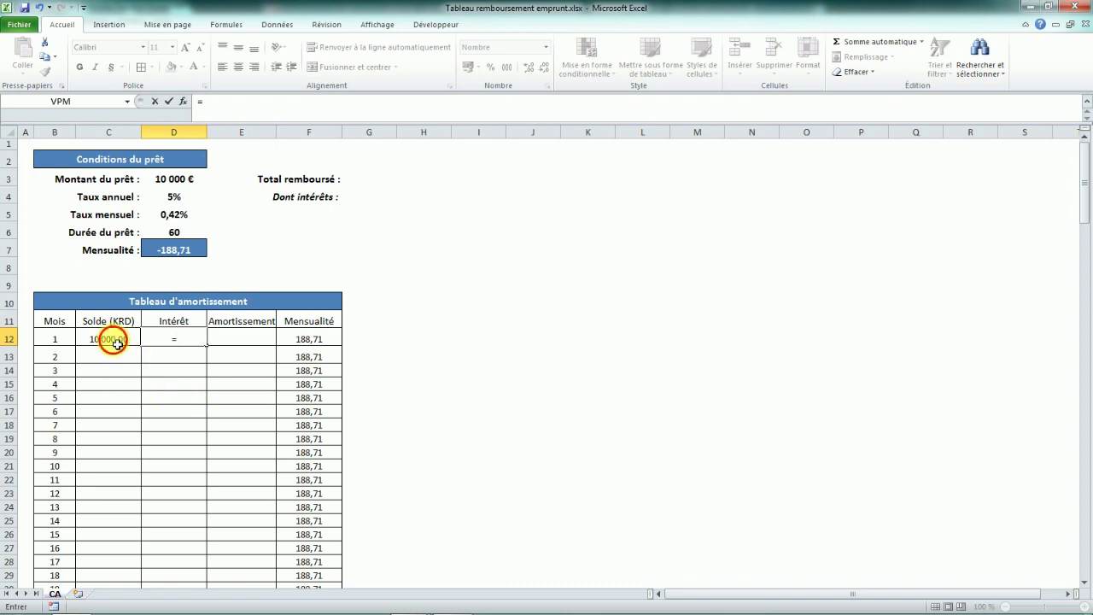
{"action": "type", "text": "*D5"}
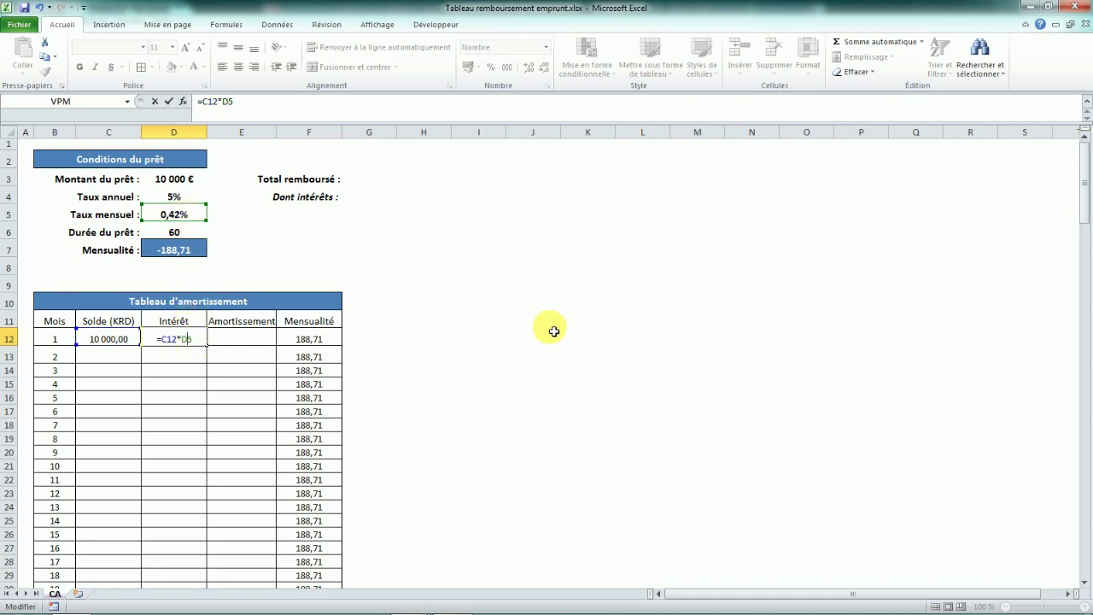
{"action": "key", "text": "F4"}
{"action": "key", "text": "Return"}
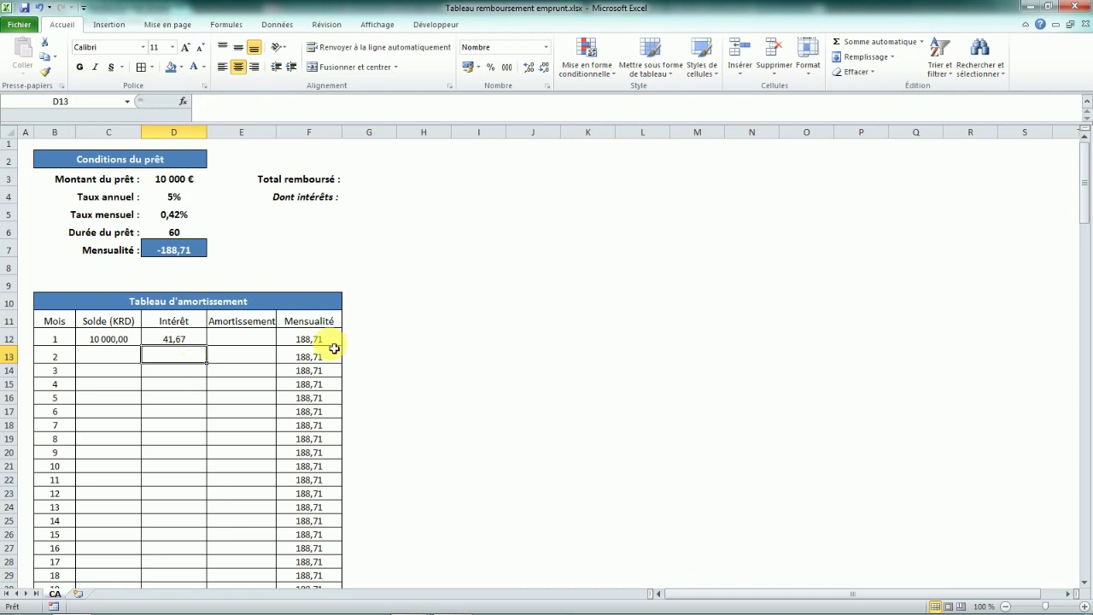
Compute the month 1 Amortissement in E12 as payment minus interest with =F12-D12
{"action": "left_click", "coordinate": [249, 340]}
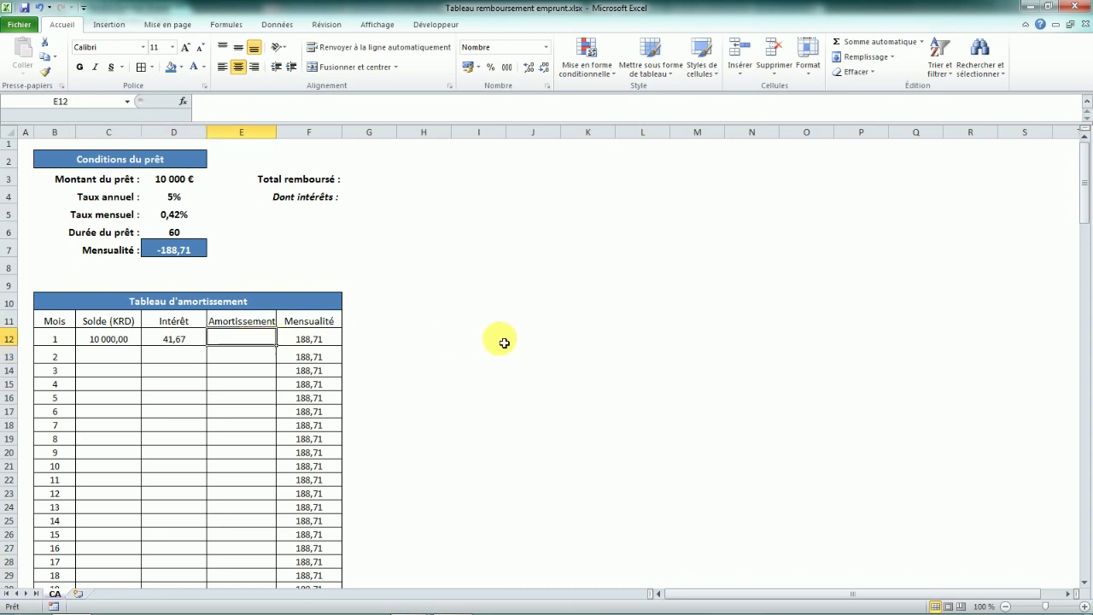
{"action": "type", "text": "="}
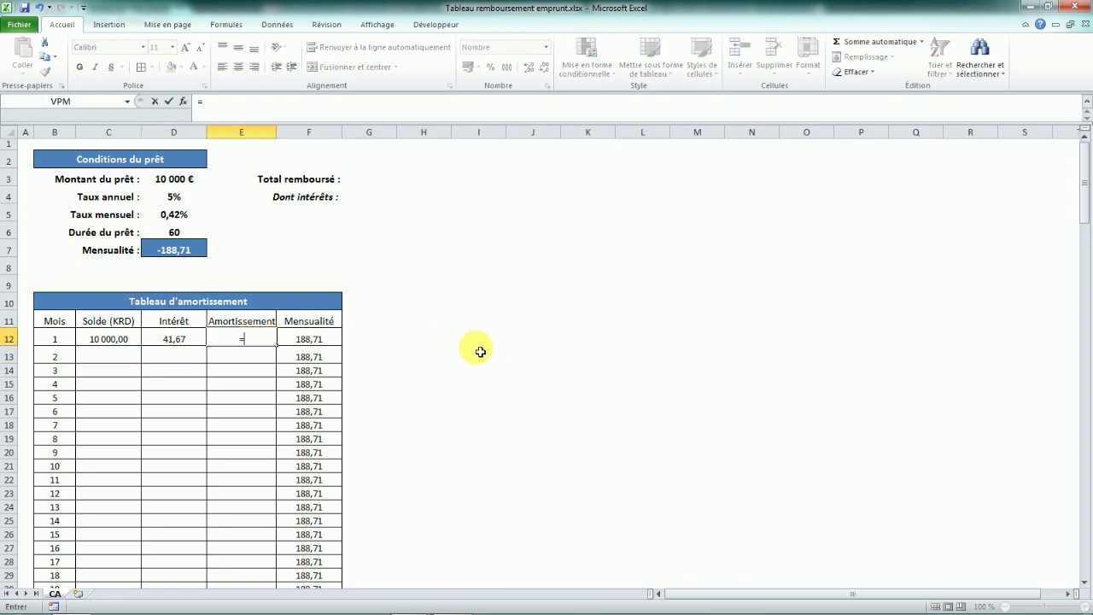
{"action": "left_click", "coordinate": [331, 340]}
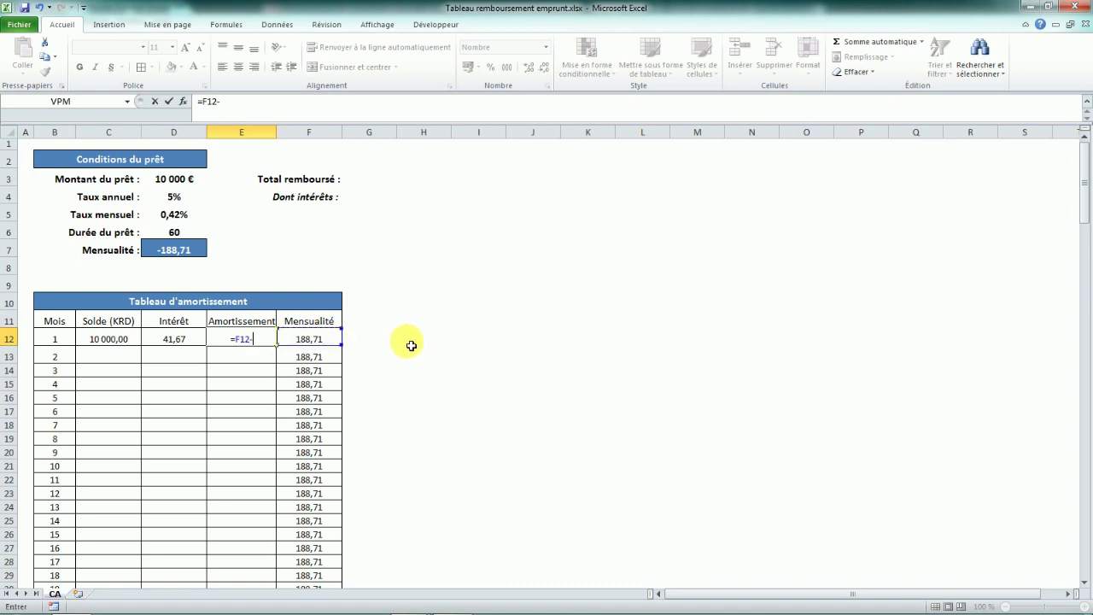
{"action": "left_click", "coordinate": [171, 339]}
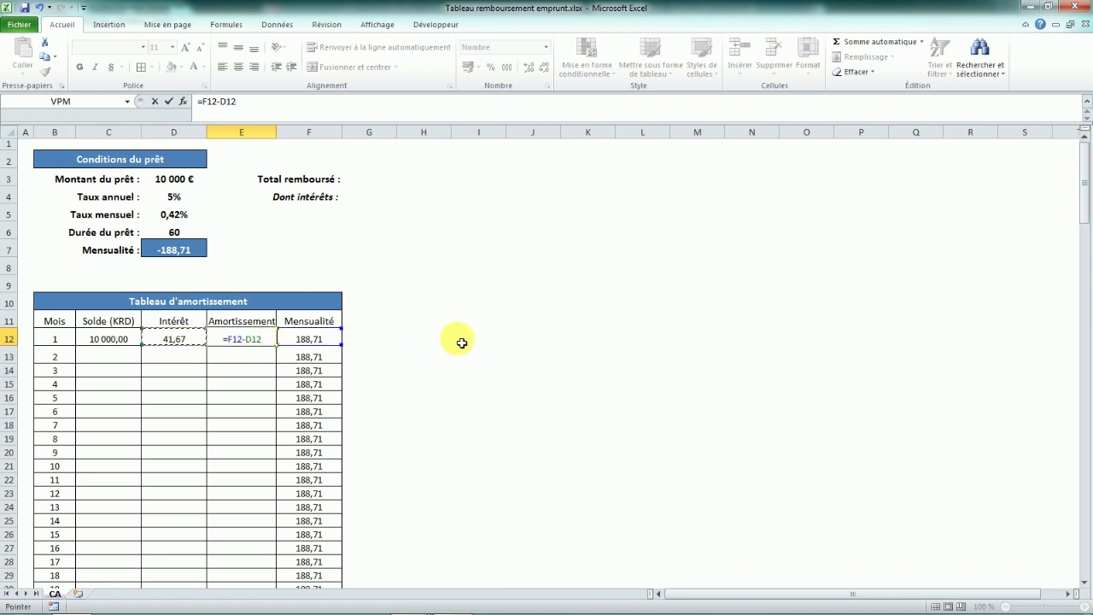
{"action": "key", "text": "Return"}
{"action": "left_click", "coordinate": [248, 339]}
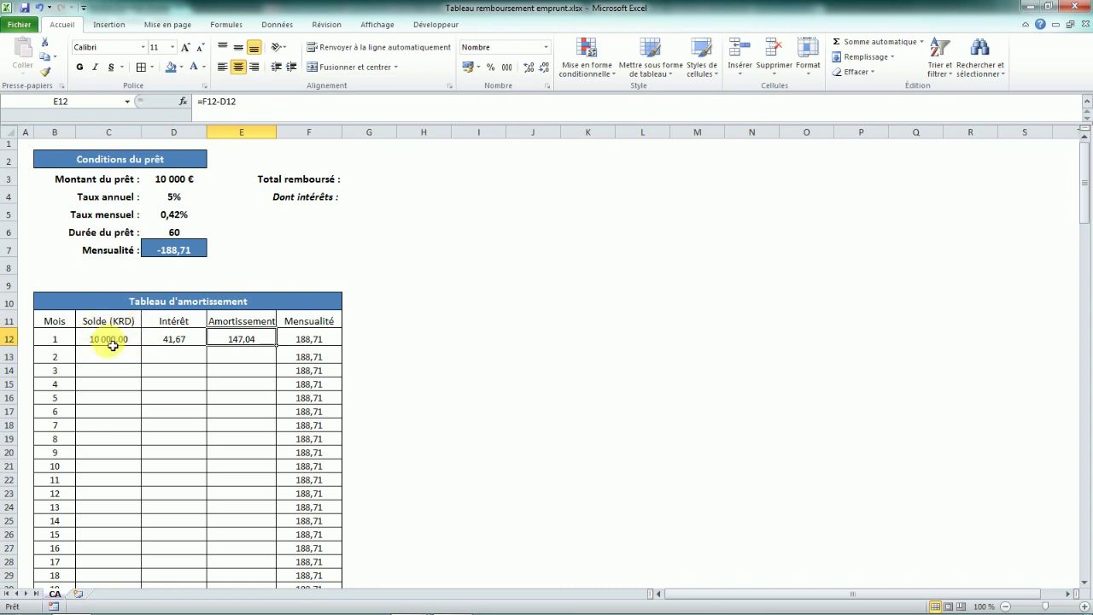
Compute the month 2 Solde (KRD) in C13 as previous balance minus amortisation with =C12-E12
{"action": "scroll", "coordinate": [276, 392], "scroll_direction": "down", "scroll_amount": 3}
{"action": "scroll", "coordinate": [276, 392], "scroll_direction": "up", "scroll_amount": 3}
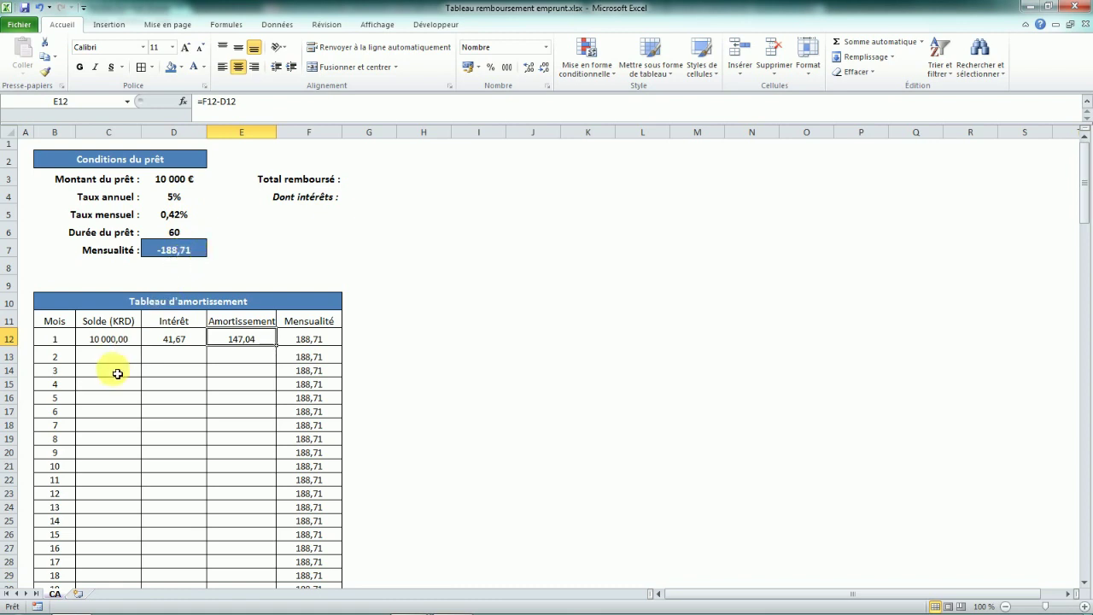
{"action": "left_click", "coordinate": [170, 340]}
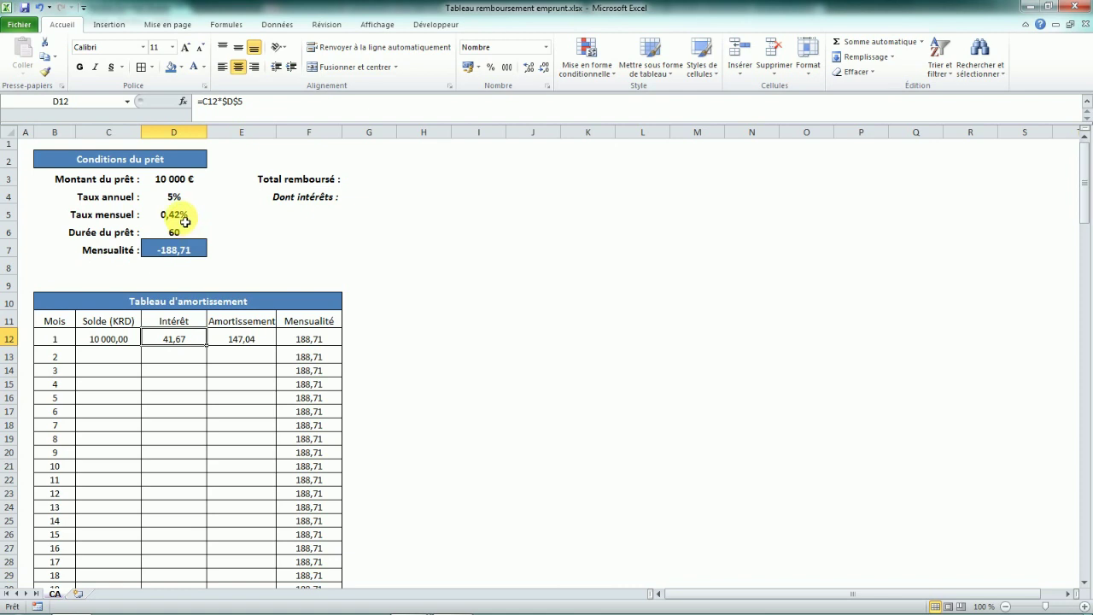
{"action": "key", "text": "Left"}
{"action": "key", "text": "Down"}
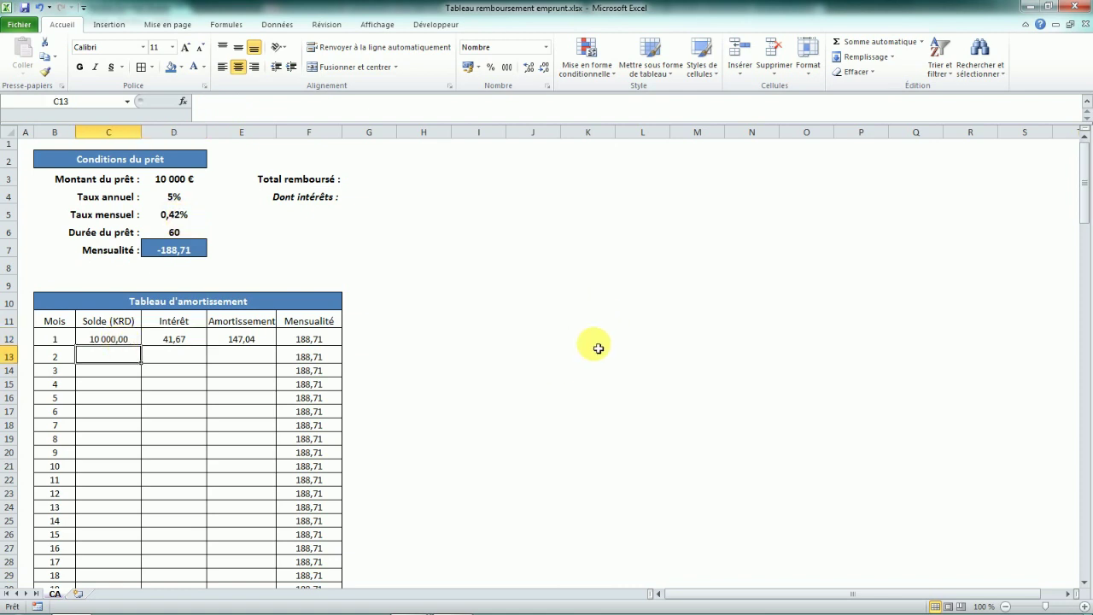
{"action": "type", "text": "="}
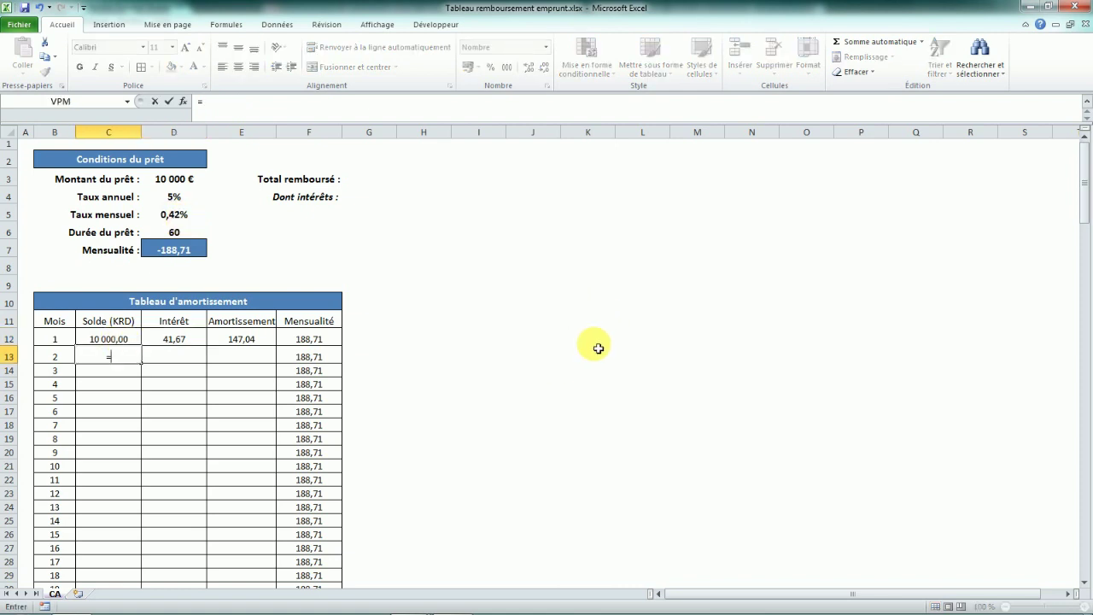
{"action": "left_click", "coordinate": [130, 340]}
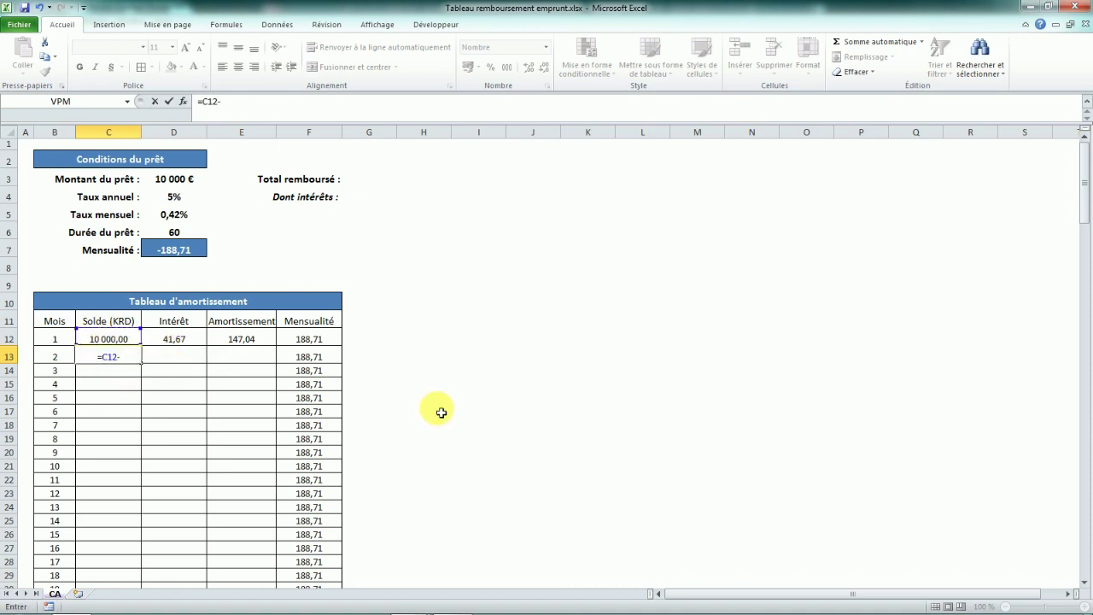
{"action": "left_click", "coordinate": [249, 341]}
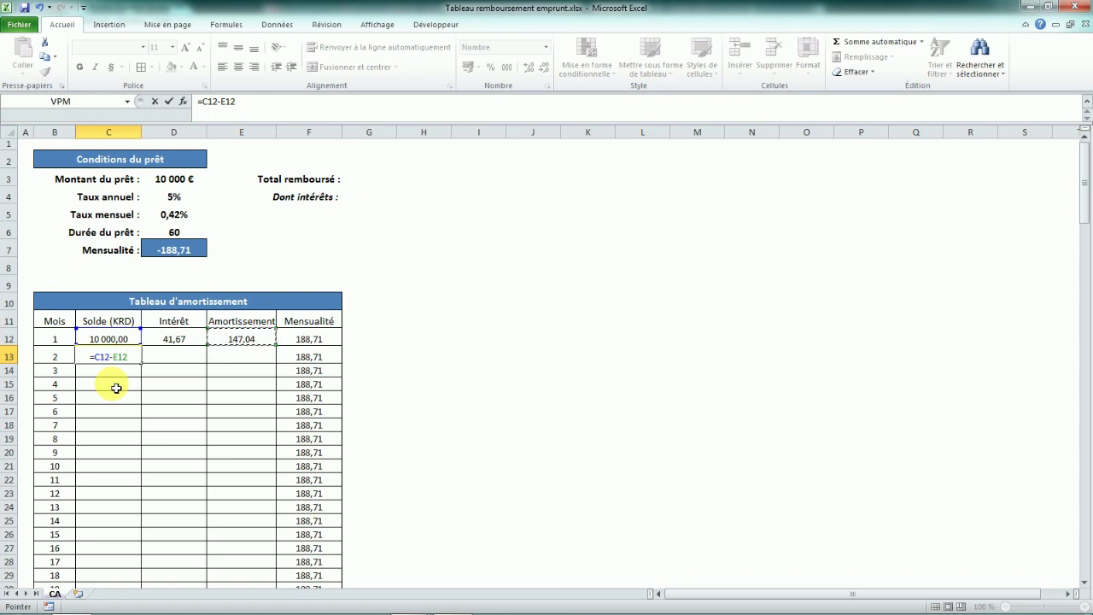
{"action": "key", "text": "Return"}
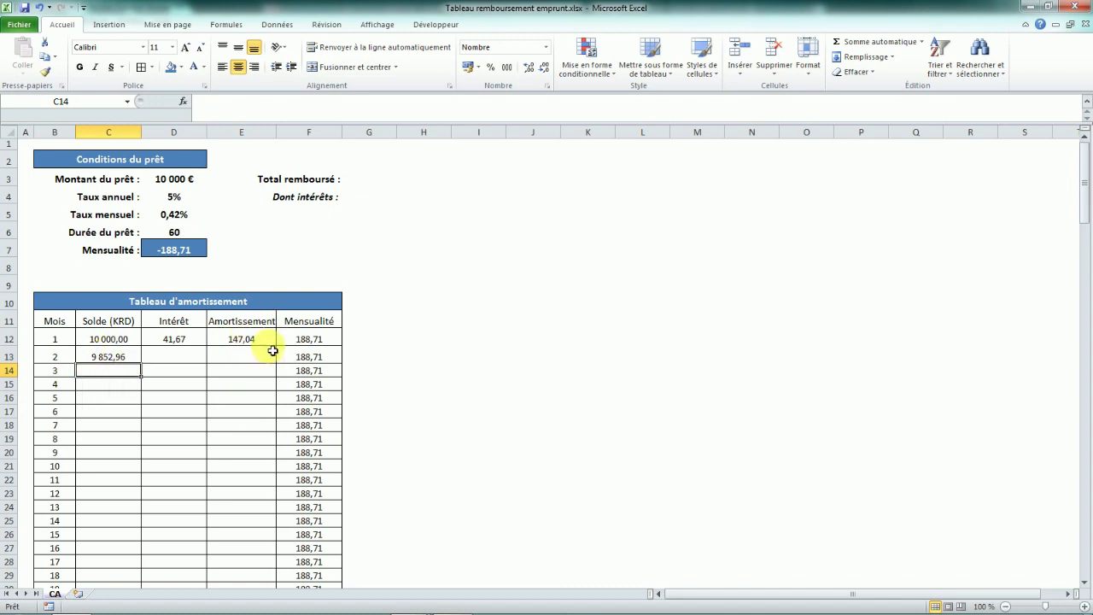
Copy the month 1 Intérêt formula from D12 down to D13 and check its cell references
{"action": "left_click", "coordinate": [180, 340]}
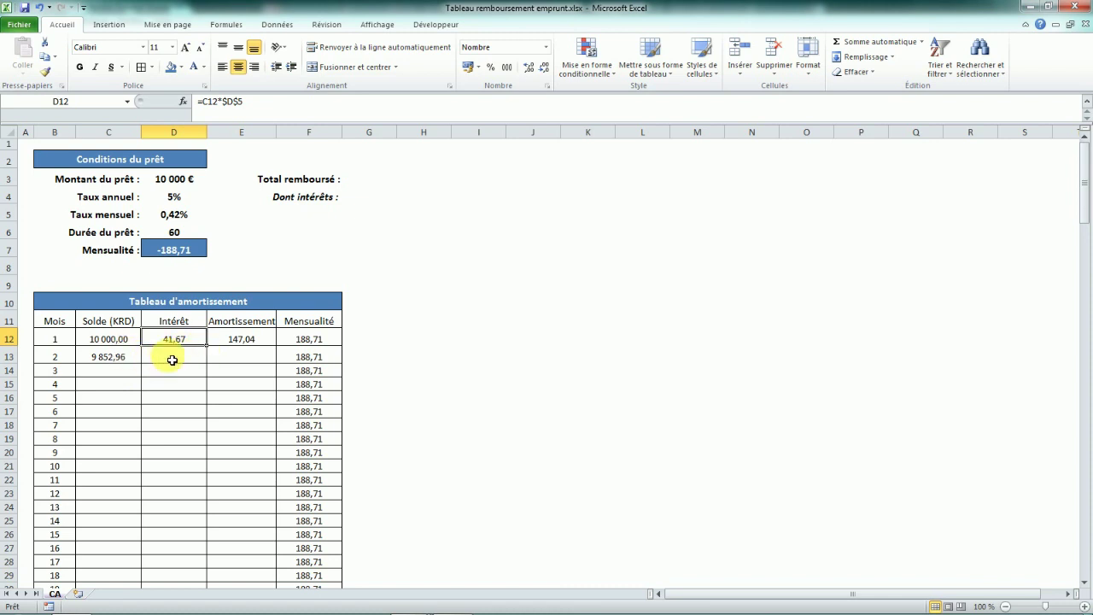
{"action": "left_click_drag", "start_coordinate": [212, 350], "coordinate": [205, 359]}
{"action": "left_click", "coordinate": [275, 102]}
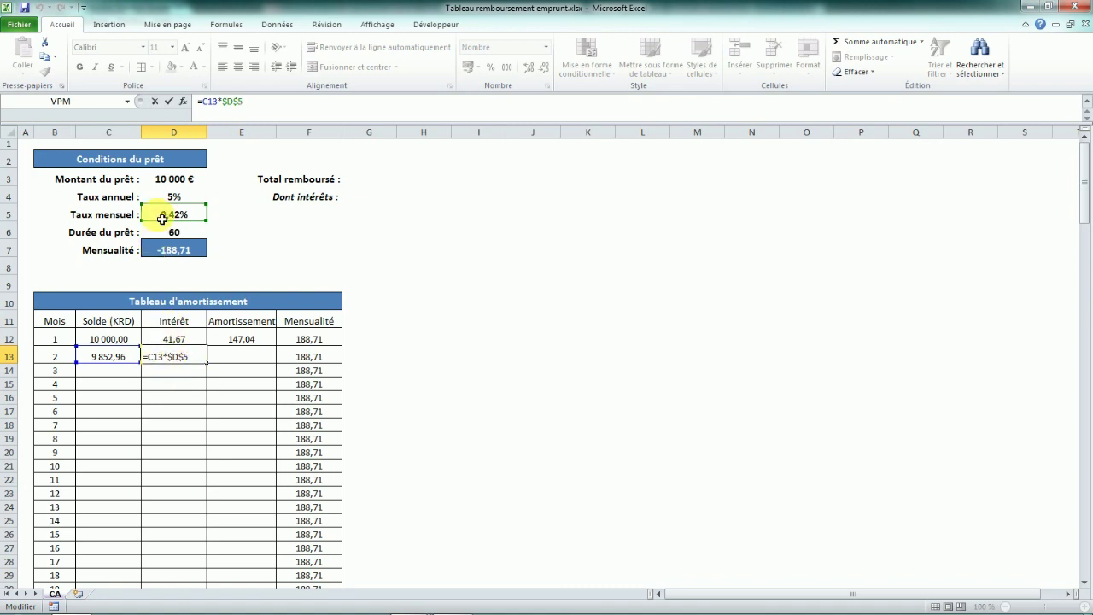
{"action": "key", "text": "Return"}
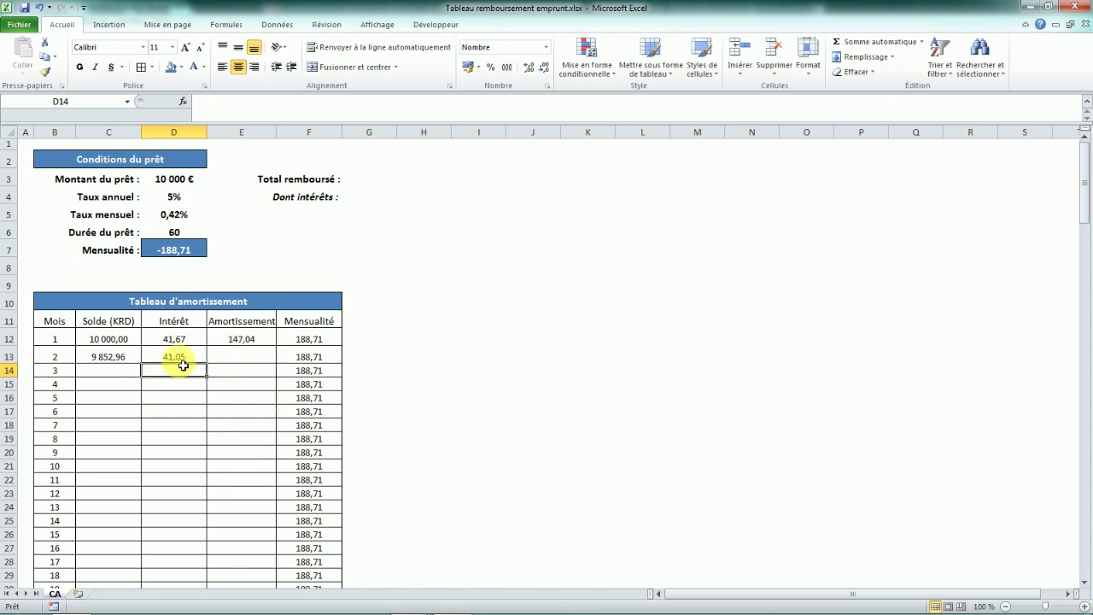
Copy the month 1 Amortissement formula from E12 down to E13 for month 2
{"action": "left_click", "coordinate": [246, 359]}
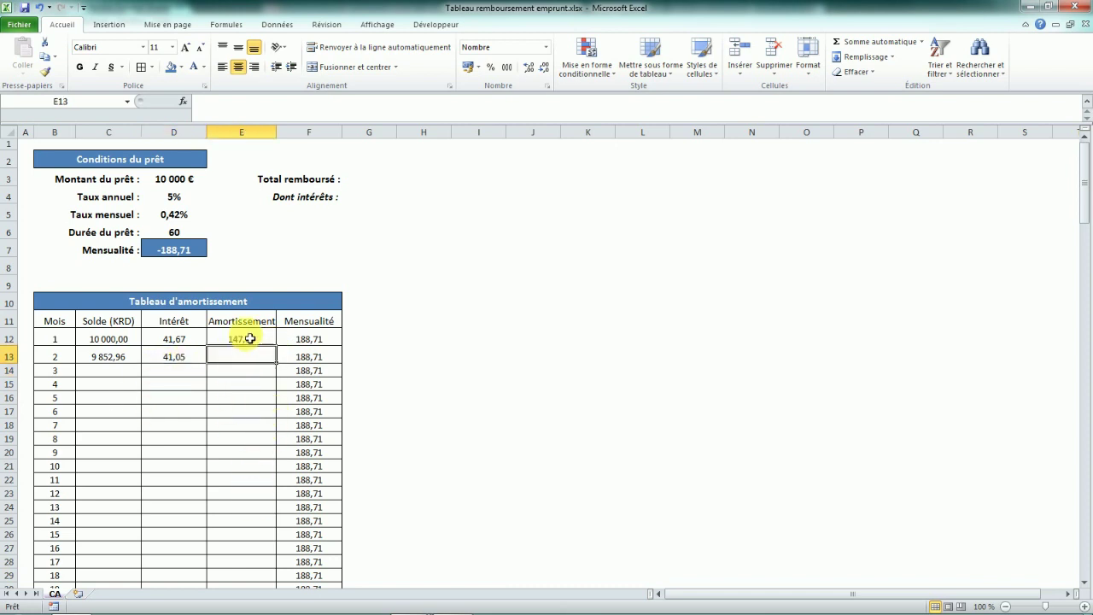
{"action": "left_click", "coordinate": [259, 339]}
{"action": "left_click_drag", "start_coordinate": [283, 349], "coordinate": [249, 358]}
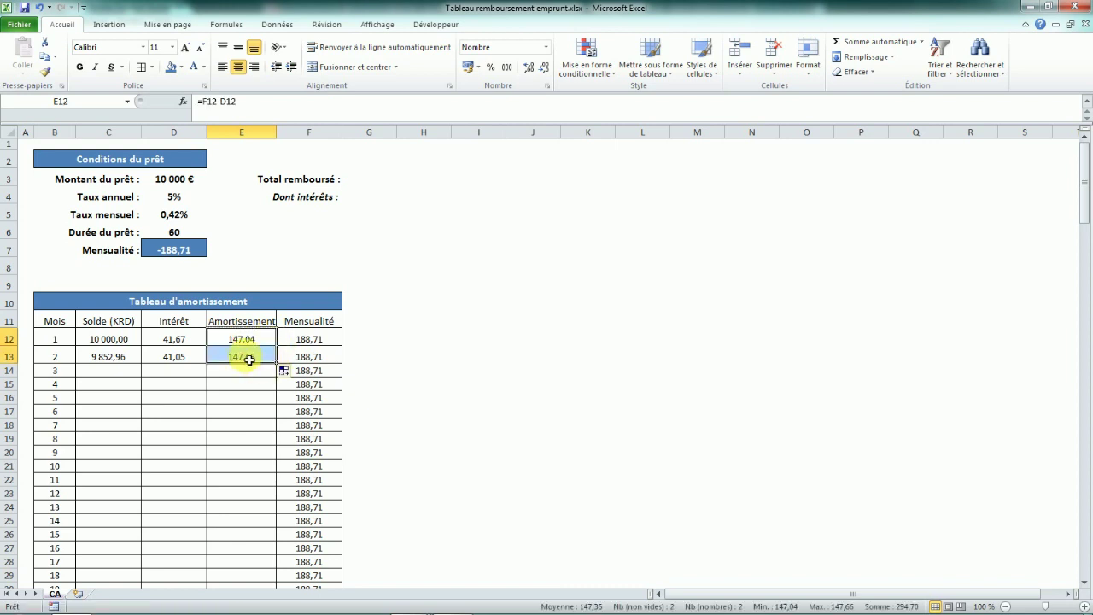
{"action": "left_click", "coordinate": [249, 359]}
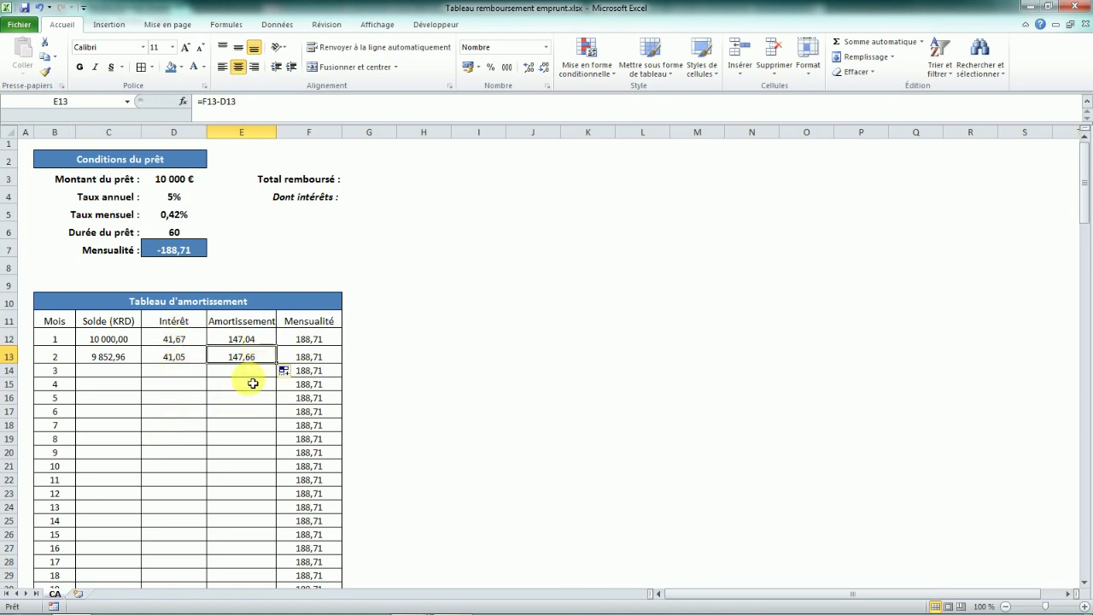
Fill the month 2 Solde (KRD) and Intérêt formulas from C13 and D13 down through month 60
{"action": "left_click", "coordinate": [119, 357]}
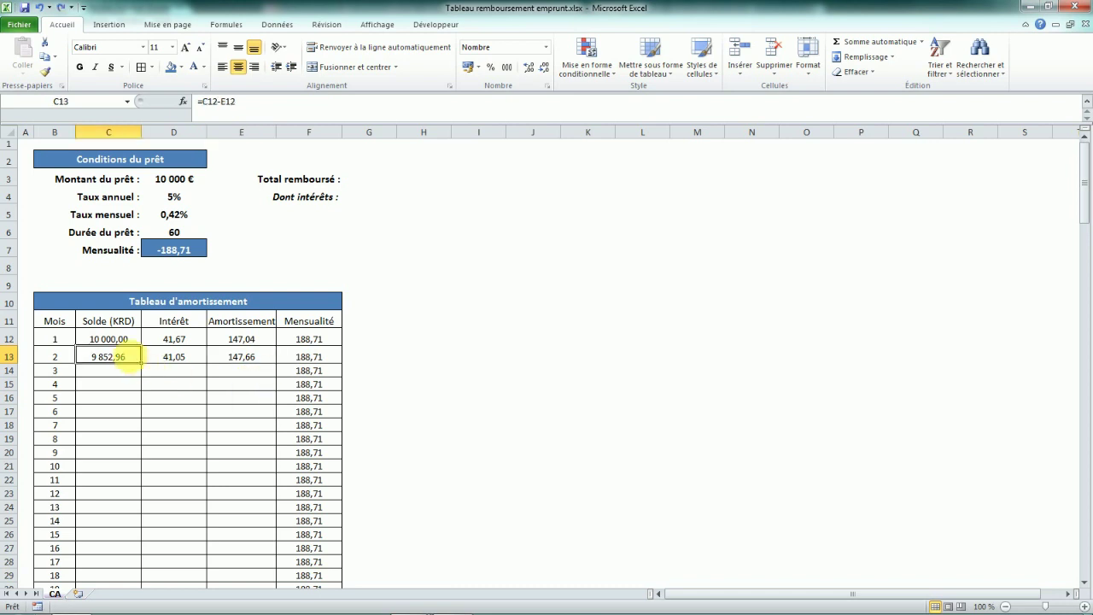
{"action": "double_click", "coordinate": [145, 366]}
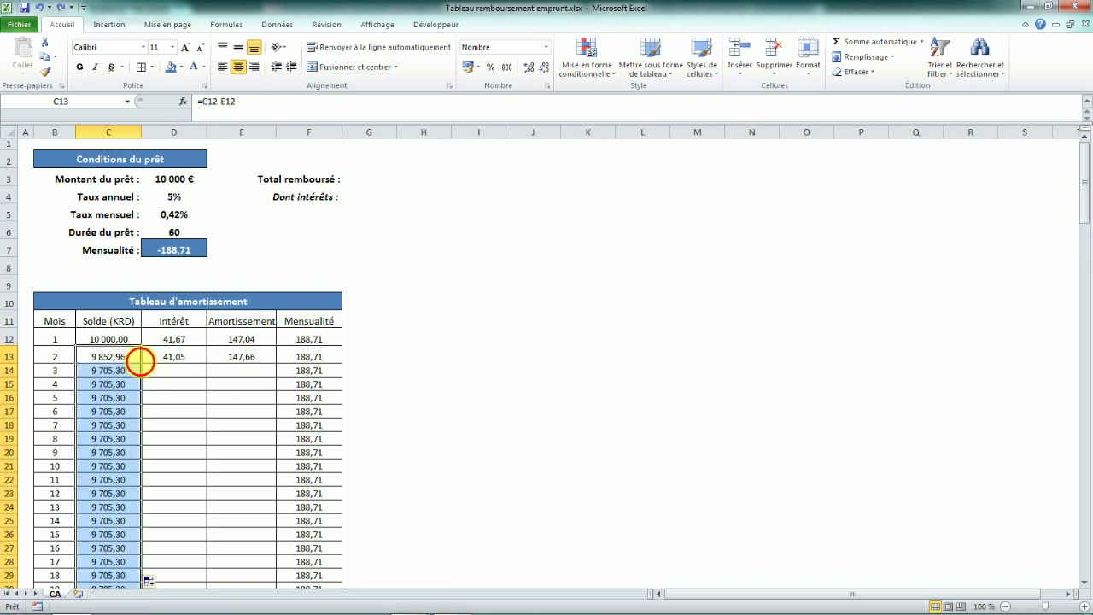
{"action": "scroll", "coordinate": [166, 367], "scroll_direction": "down", "scroll_amount": 12}
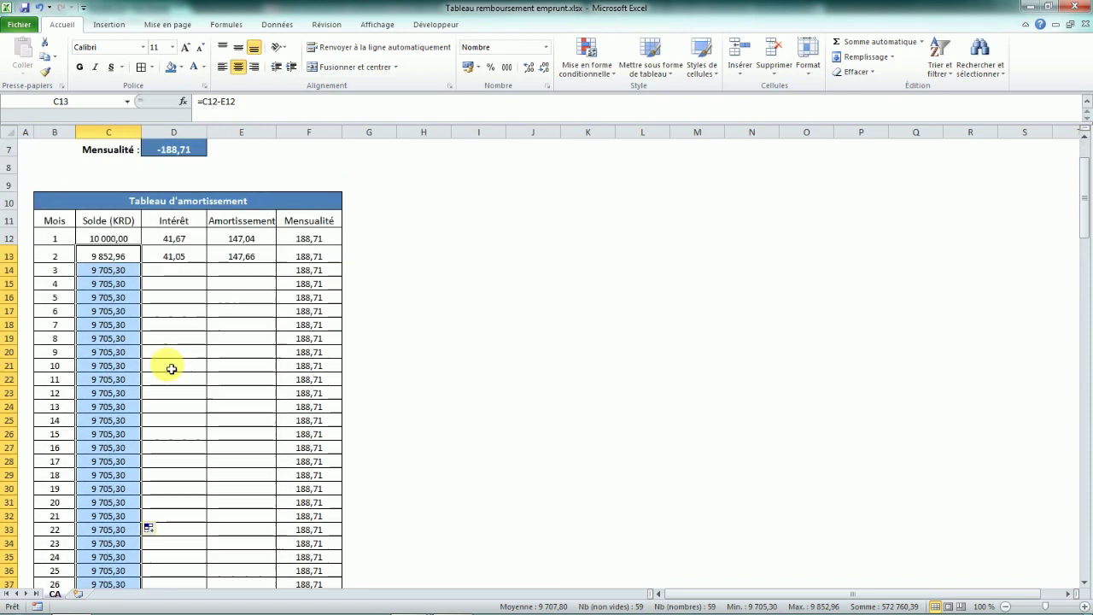
{"action": "scroll", "coordinate": [171, 366], "scroll_direction": "up", "scroll_amount": 11}
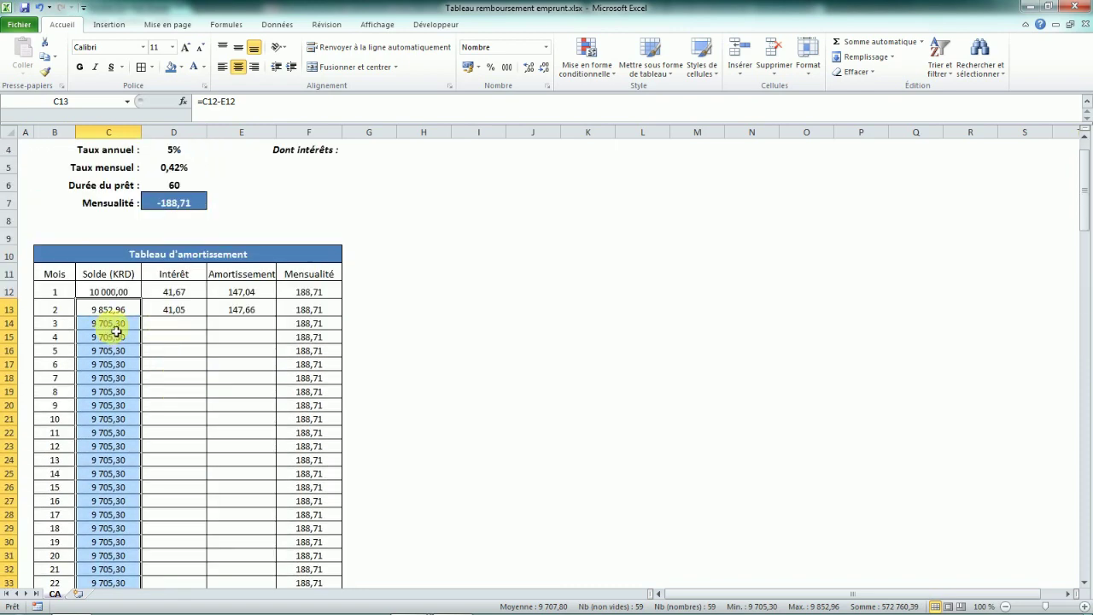
{"action": "left_click", "coordinate": [186, 309]}
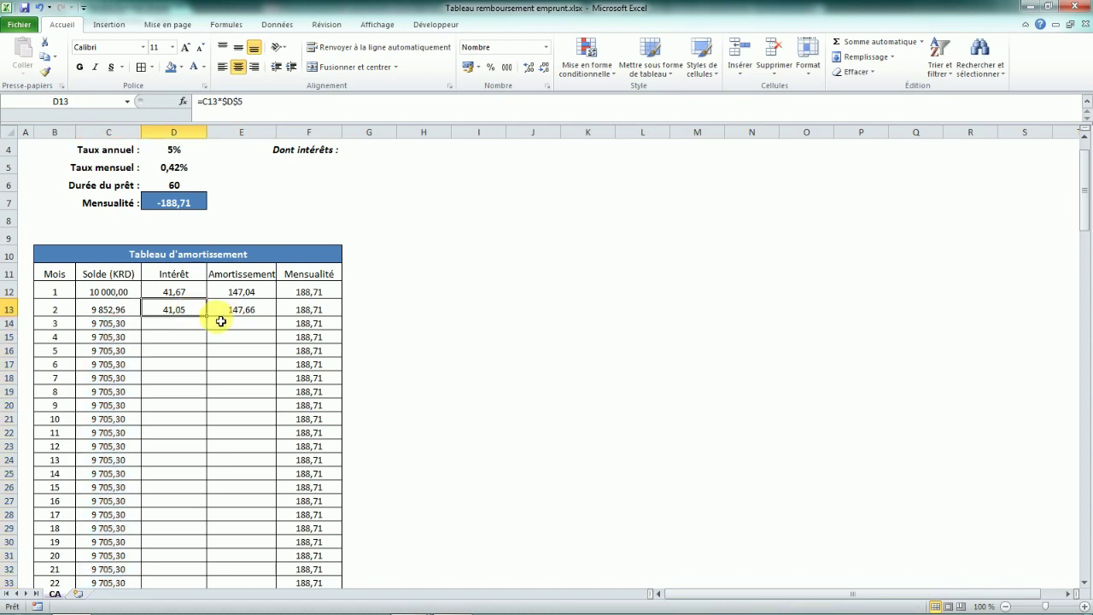
{"action": "double_click", "coordinate": [208, 317]}
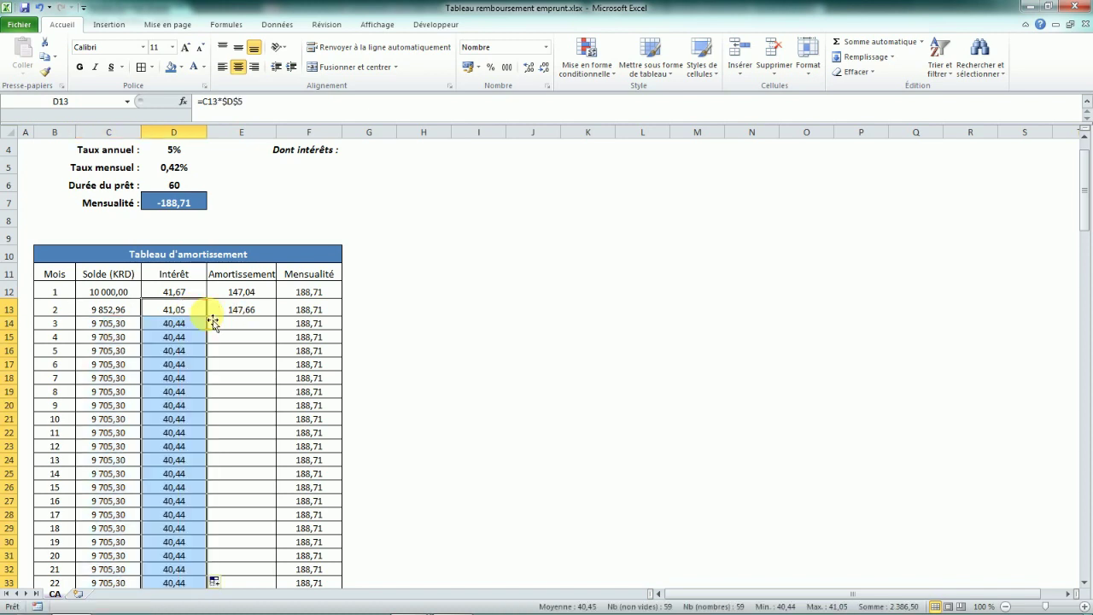
Fill the Amortissement formula from E13 down through month 60 and check the final rows of the table
{"action": "left_click", "coordinate": [244, 310]}
{"action": "double_click", "coordinate": [276, 317]}
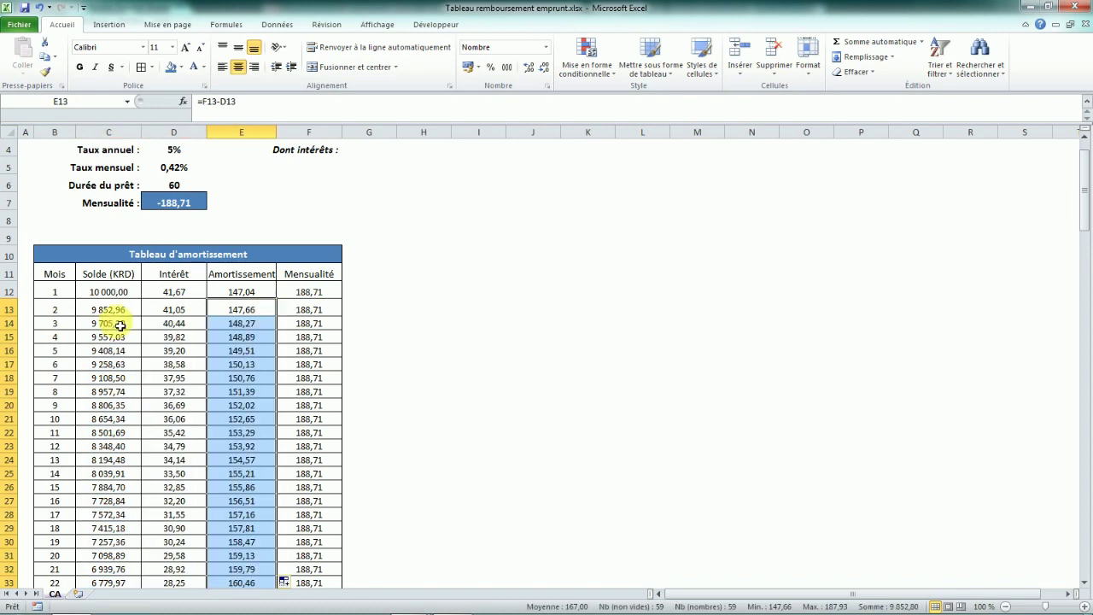
{"action": "scroll", "coordinate": [134, 327], "scroll_direction": "down", "scroll_amount": 9}
{"action": "scroll", "coordinate": [134, 327], "scroll_direction": "down", "scroll_amount": 6}
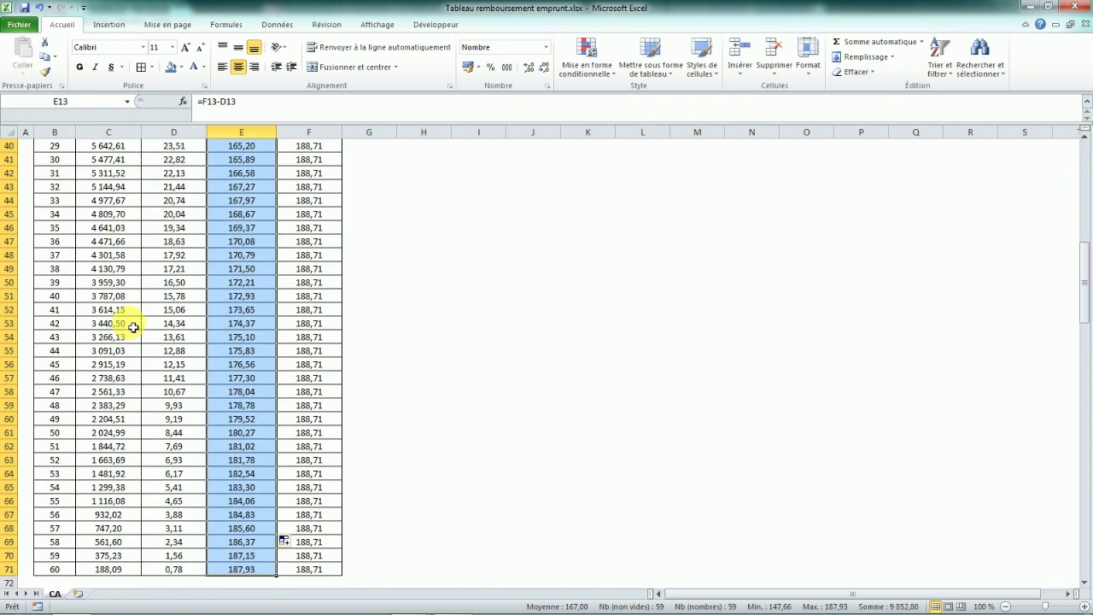
{"action": "left_click", "coordinate": [166, 478]}
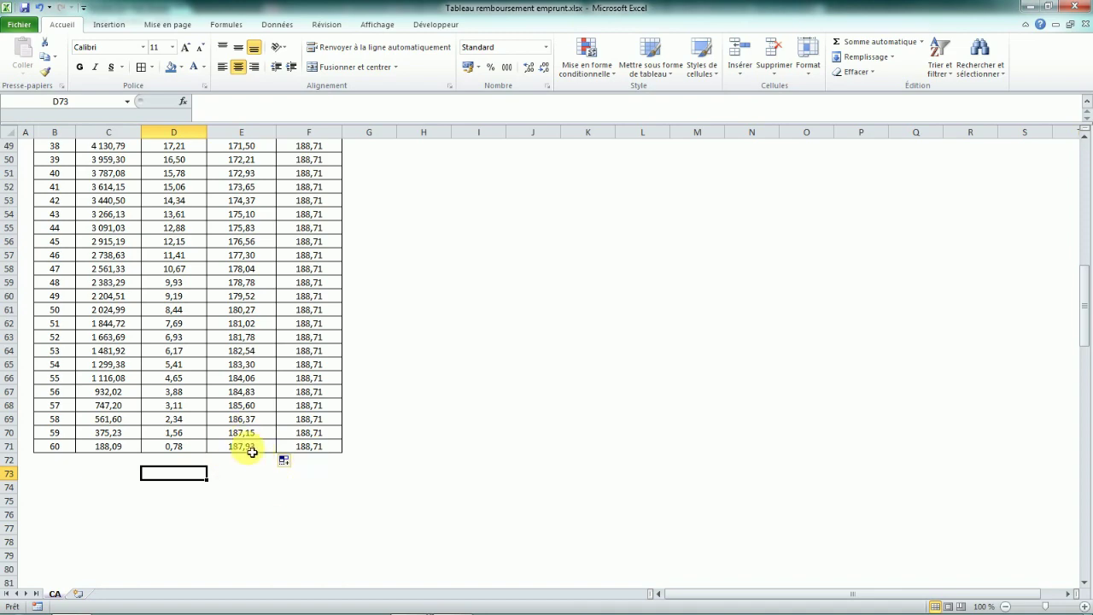
Total the Amortissement column in E72, just below month 60, with =SOMME(E12:E71)
{"action": "scroll", "coordinate": [254, 272], "scroll_direction": "up", "scroll_amount": 2}
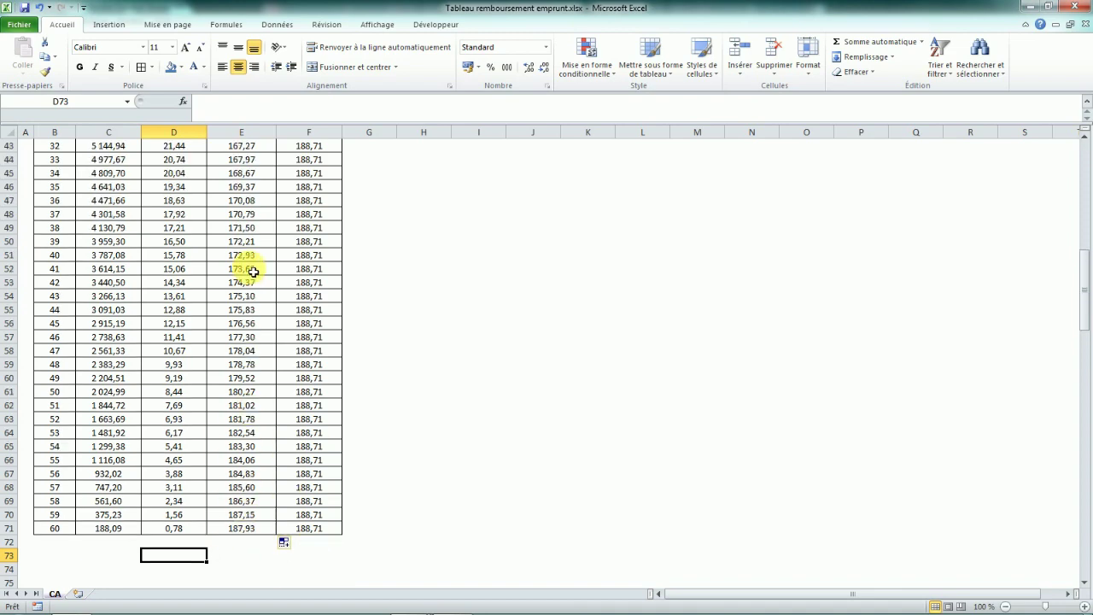
{"action": "scroll", "coordinate": [254, 272], "scroll_direction": "up", "scroll_amount": 14}
{"action": "scroll", "coordinate": [254, 340], "scroll_direction": "down", "scroll_amount": 6}
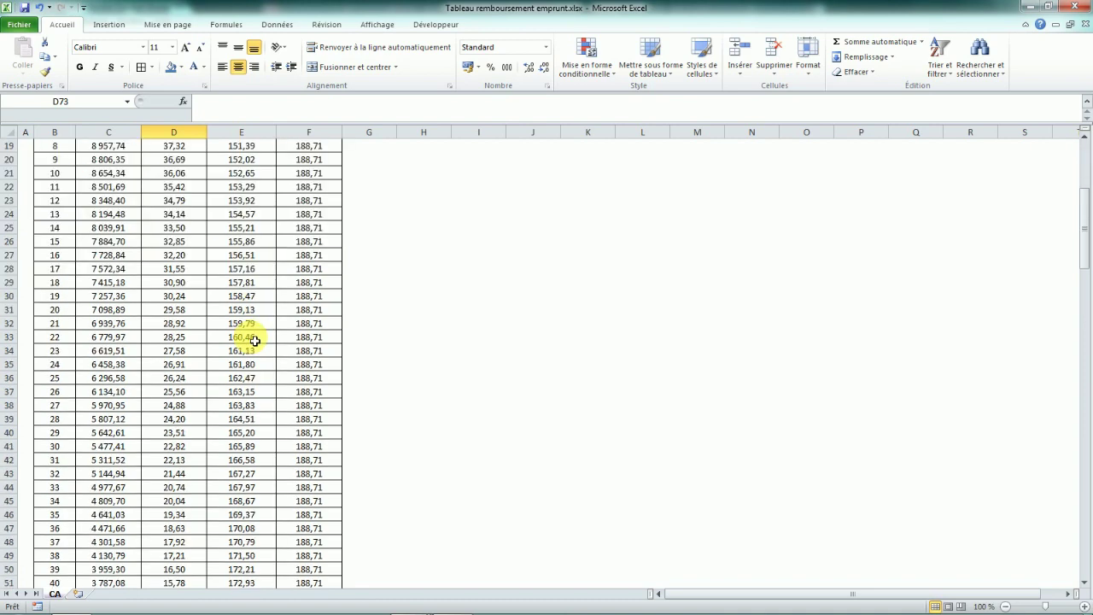
{"action": "scroll", "coordinate": [255, 340], "scroll_direction": "down", "scroll_amount": 13}
{"action": "left_click", "coordinate": [256, 351]}
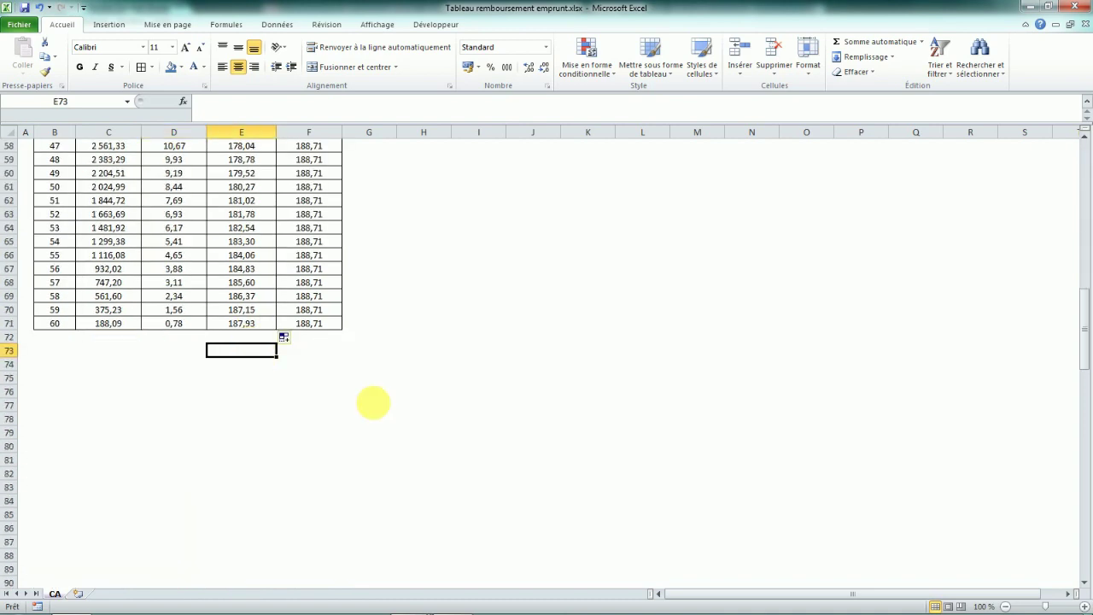
{"action": "left_click", "coordinate": [256, 342]}
{"action": "type", "text": "=SOMME("}
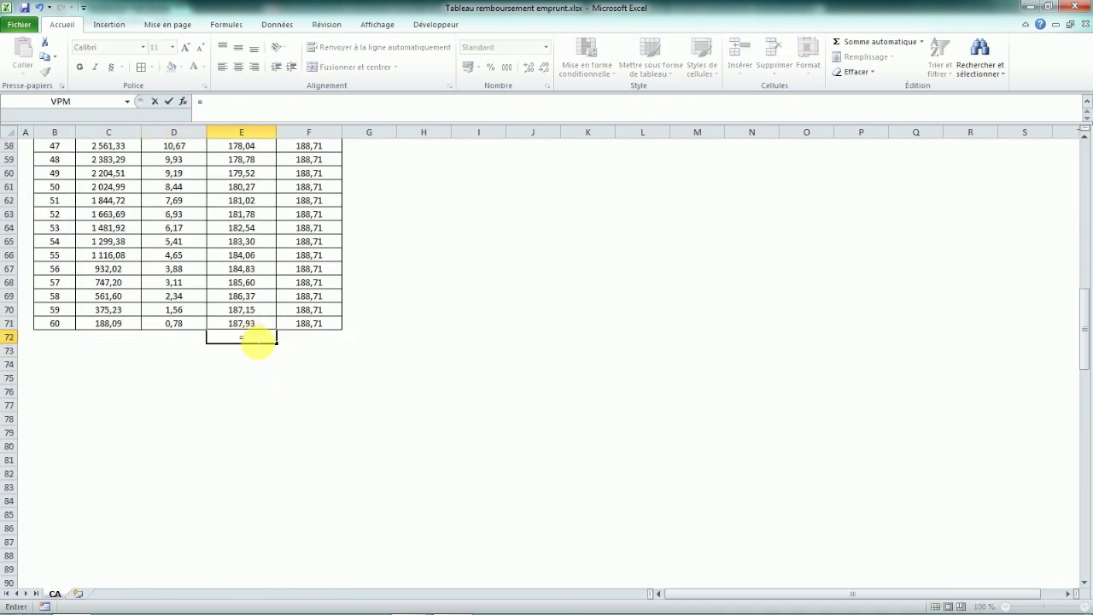
{"action": "left_click", "coordinate": [256, 325]}
{"action": "left_click_drag", "start_coordinate": [256, 325], "coordinate": [242, 183]}
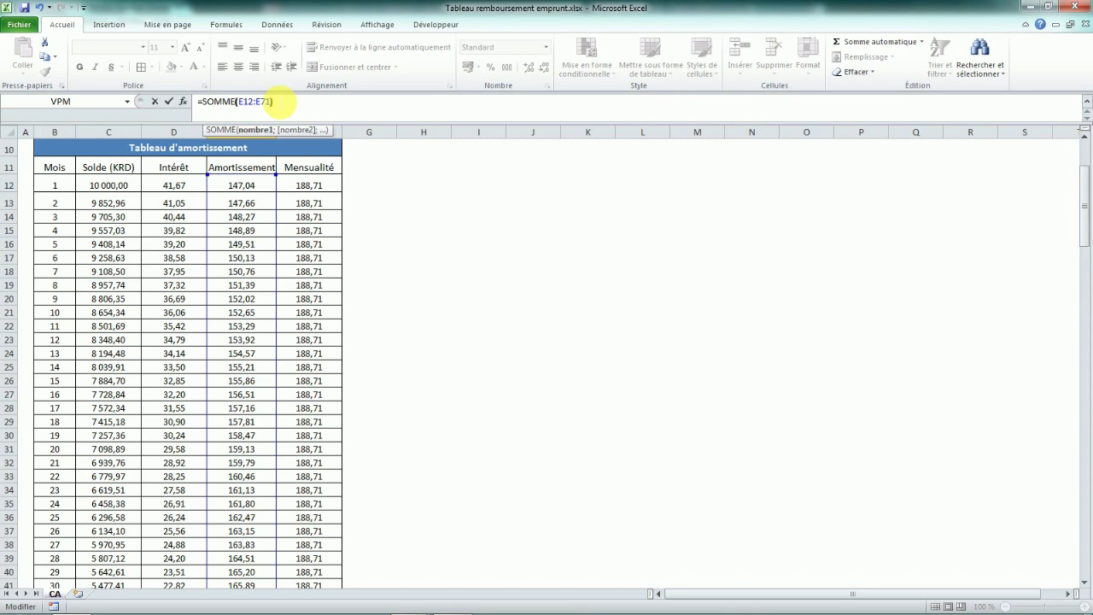
{"action": "key", "text": "Return"}
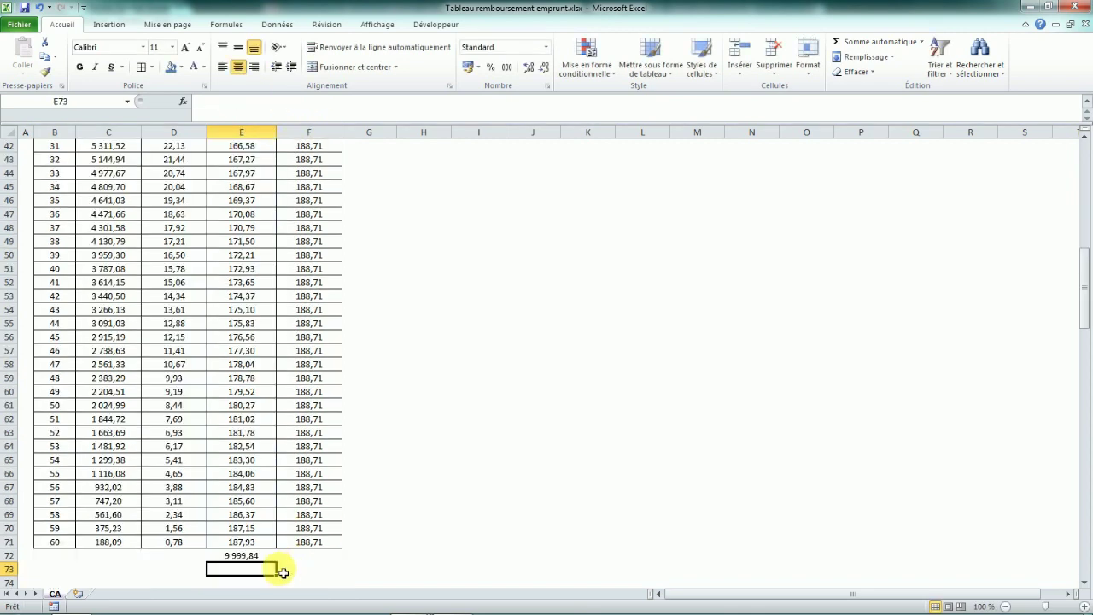
{"action": "left_click", "coordinate": [239, 557]}
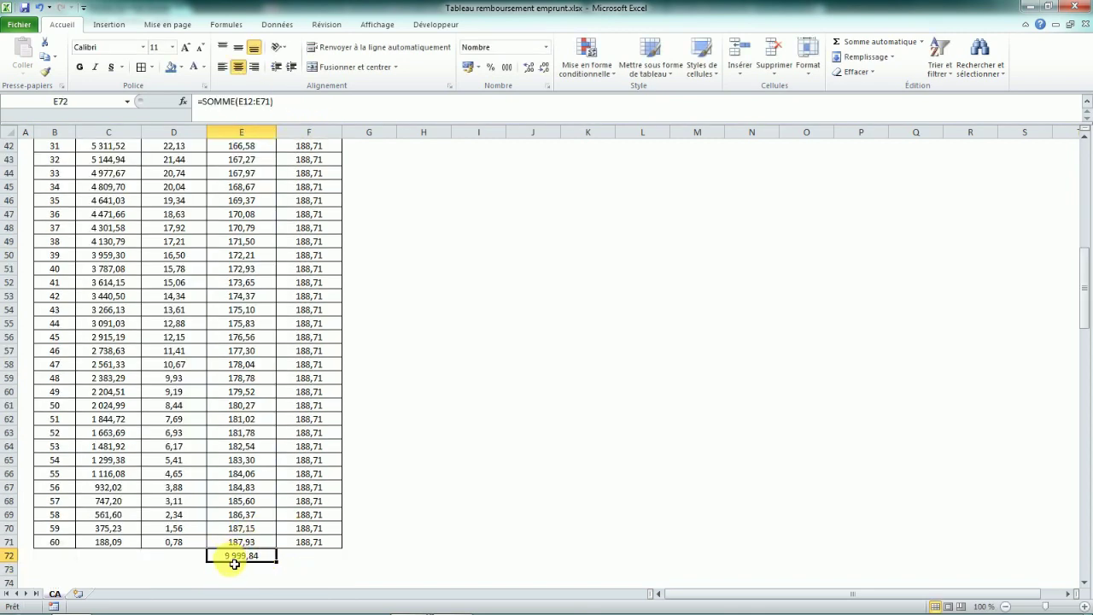
Compute the Total remboursé in G3 by summing the Mensualité column with =SOMME(F12:F71)
{"action": "scroll", "coordinate": [349, 532], "scroll_direction": "up", "scroll_amount": 8}
{"action": "scroll", "coordinate": [350, 532], "scroll_direction": "down", "scroll_amount": 4}
{"action": "scroll", "coordinate": [211, 374], "scroll_direction": "up", "scroll_amount": 1}
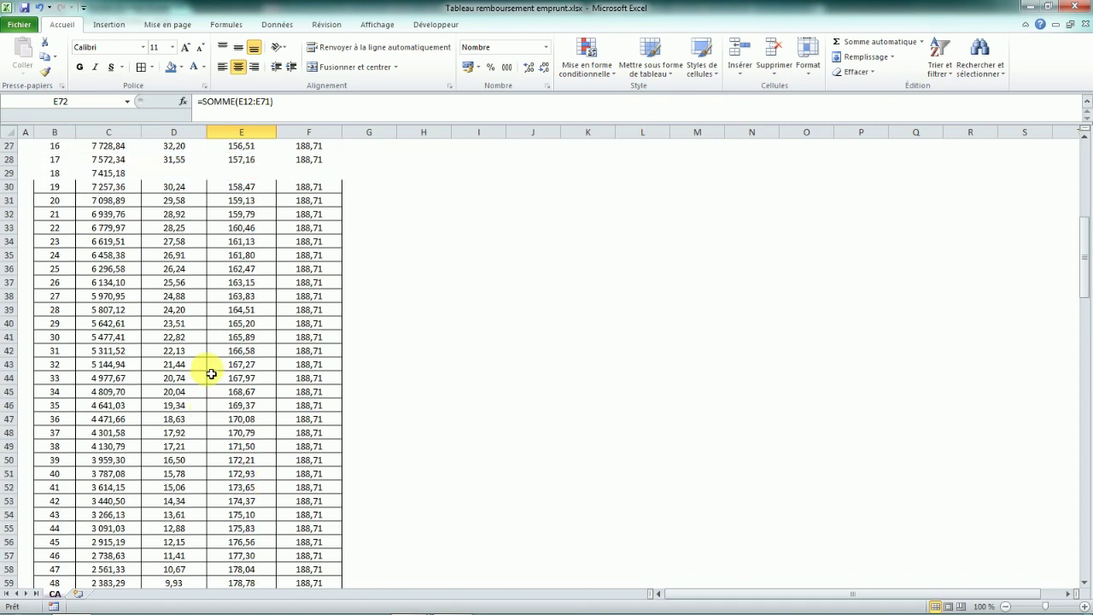
{"action": "scroll", "coordinate": [211, 374], "scroll_direction": "up", "scroll_amount": 6}
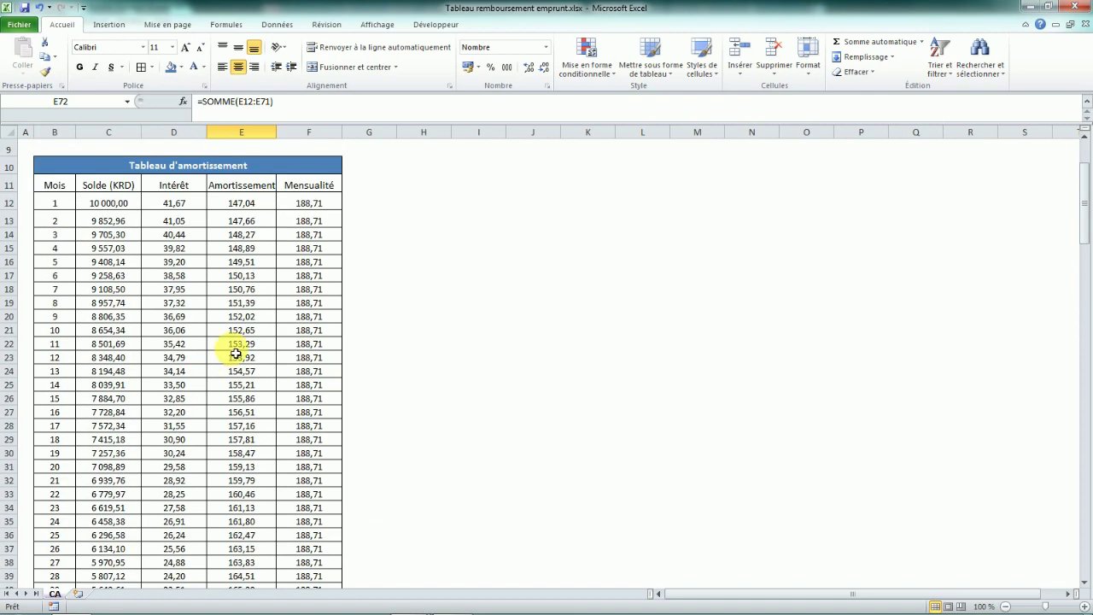
{"action": "scroll", "coordinate": [205, 286], "scroll_direction": "up", "scroll_amount": 3}
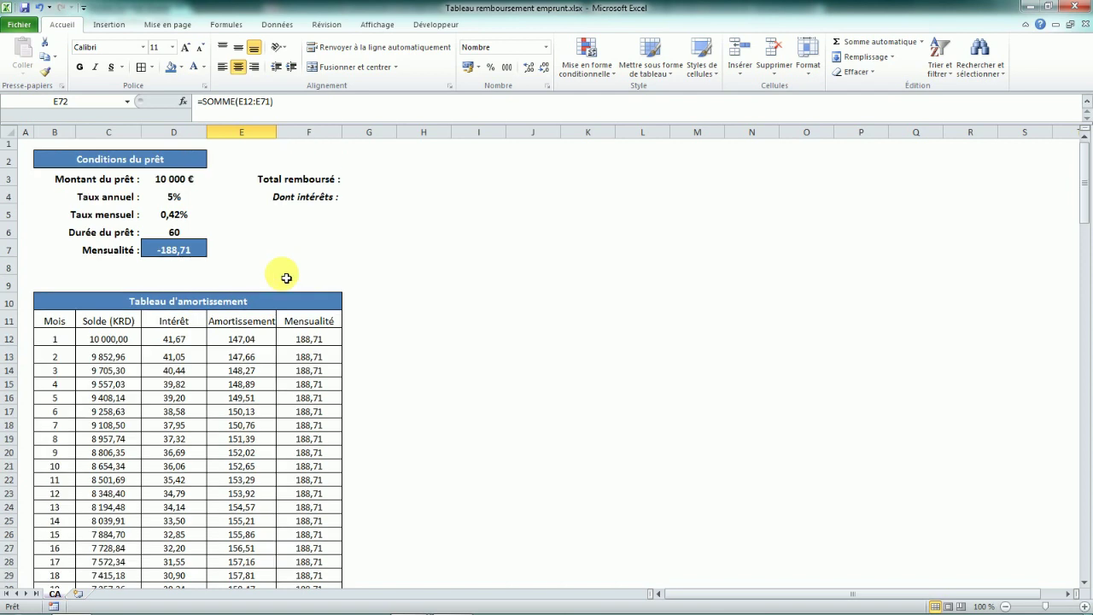
{"action": "left_click", "coordinate": [362, 178]}
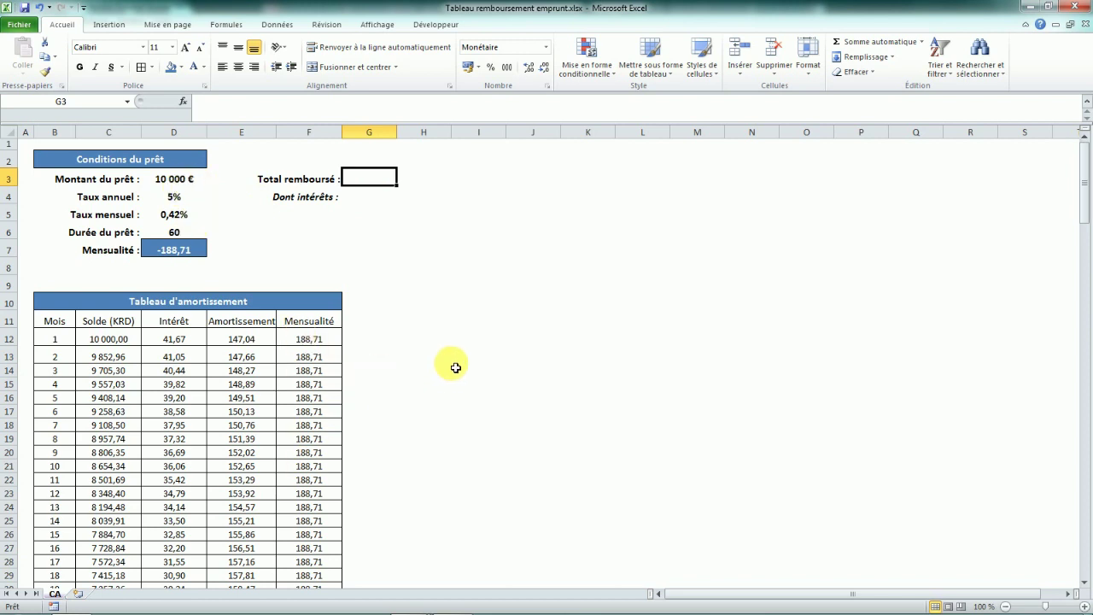
{"action": "type", "text": "="}
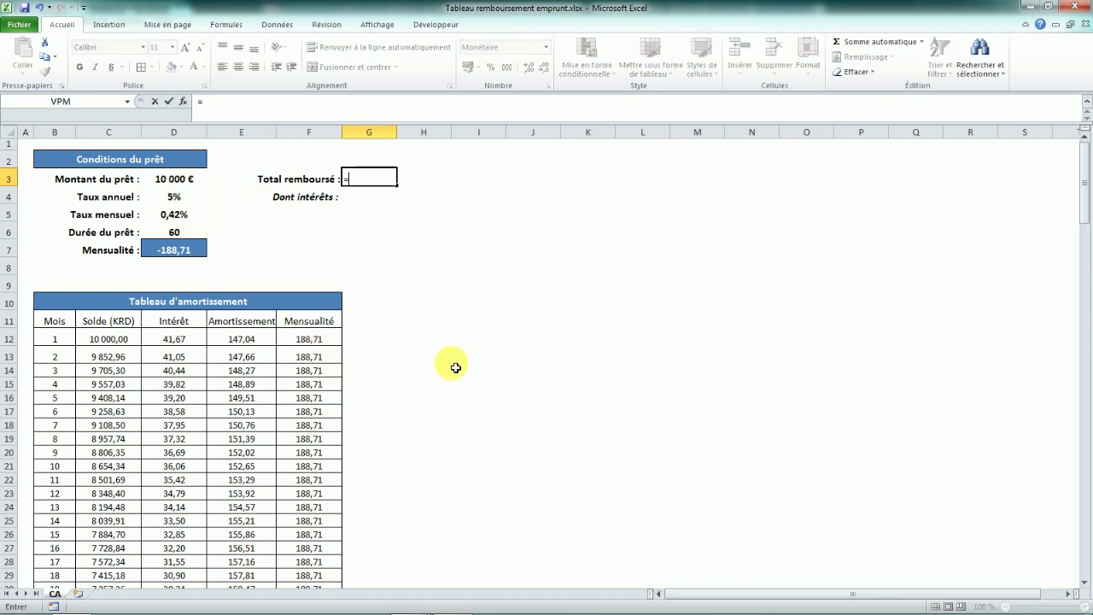
{"action": "key", "text": "Caps_Lock"}
{"action": "type", "text": "SOMME"}
{"action": "key", "text": "Caps_Lock"}
{"action": "type", "text": "("}
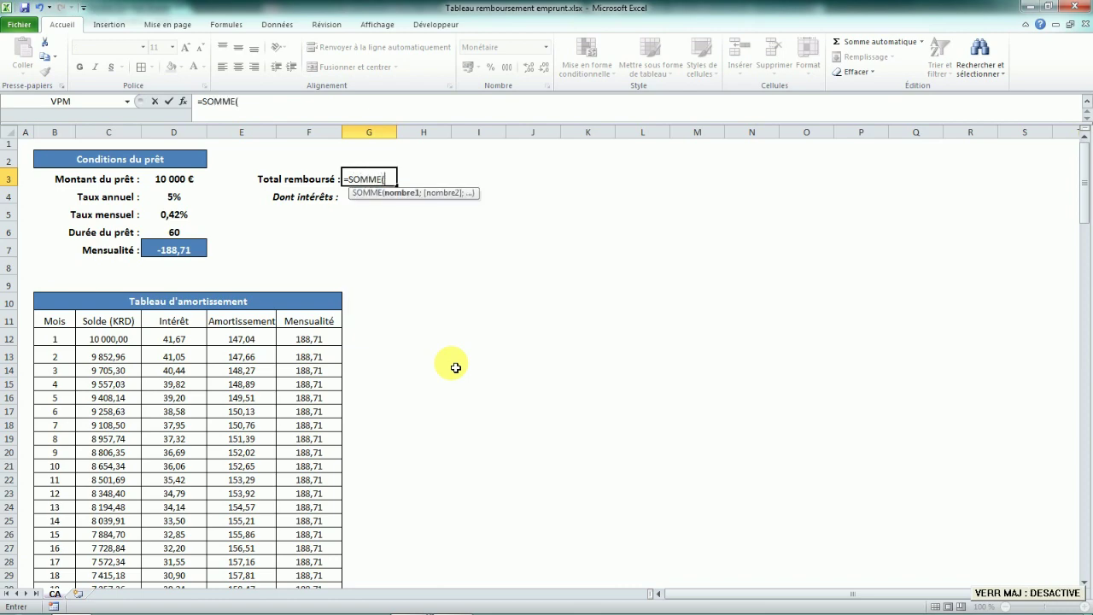
{"action": "left_click_drag", "start_coordinate": [309, 339], "coordinate": [326, 524]}
{"action": "left_click", "coordinate": [289, 104]}
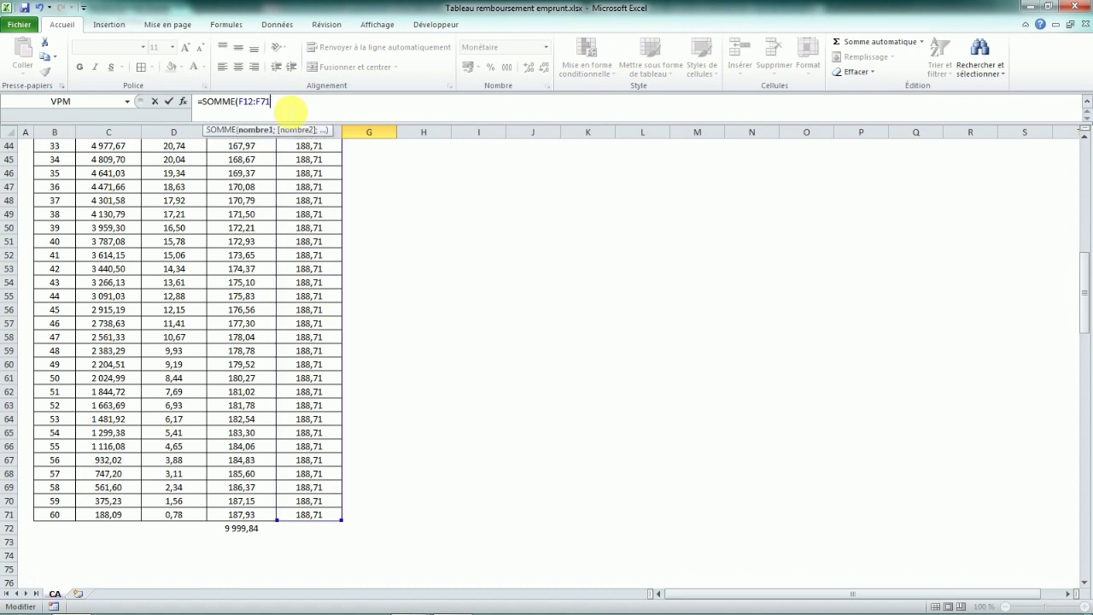
{"action": "type", "text": ")"}
{"action": "key", "text": "Return"}
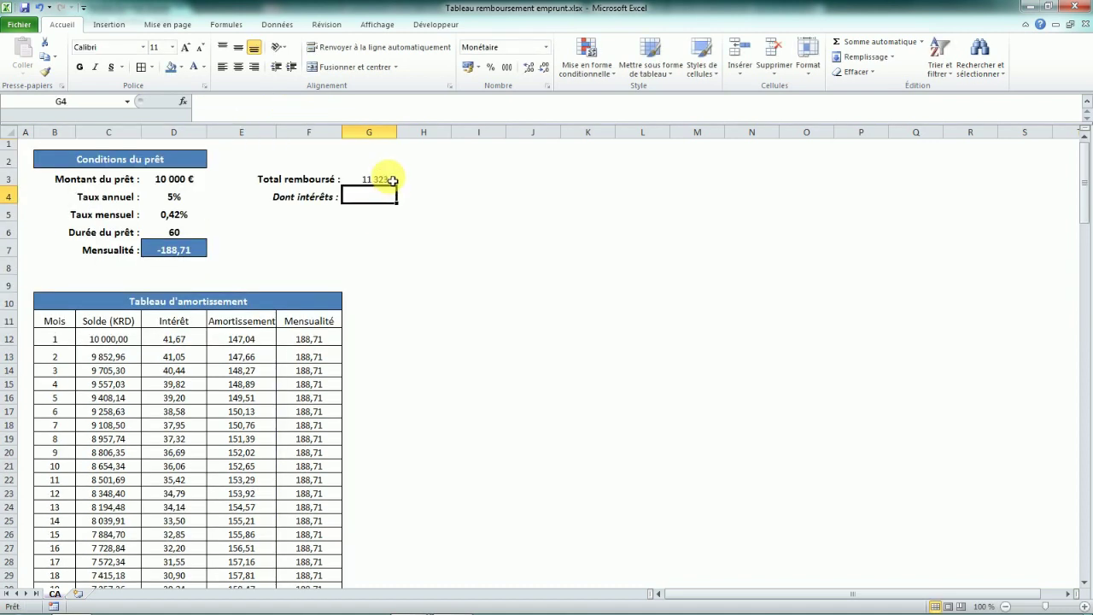
{"action": "left_click", "coordinate": [393, 180]}
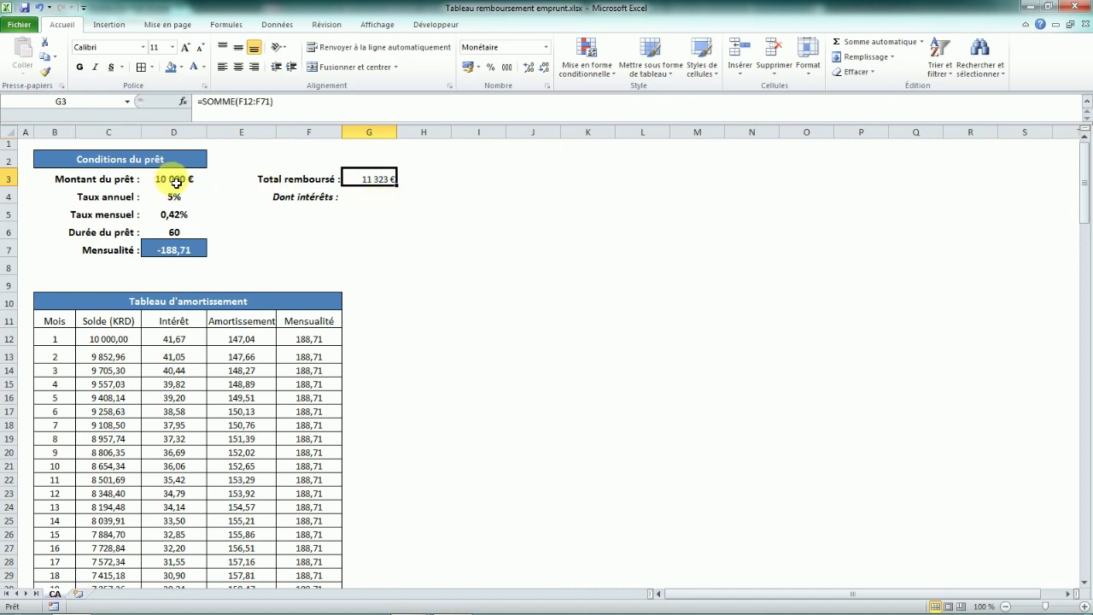
Compute the Dont intérêts amount in G4 by summing the Intérêt column for all 60 months with SOMME
{"action": "key", "text": "Return"}
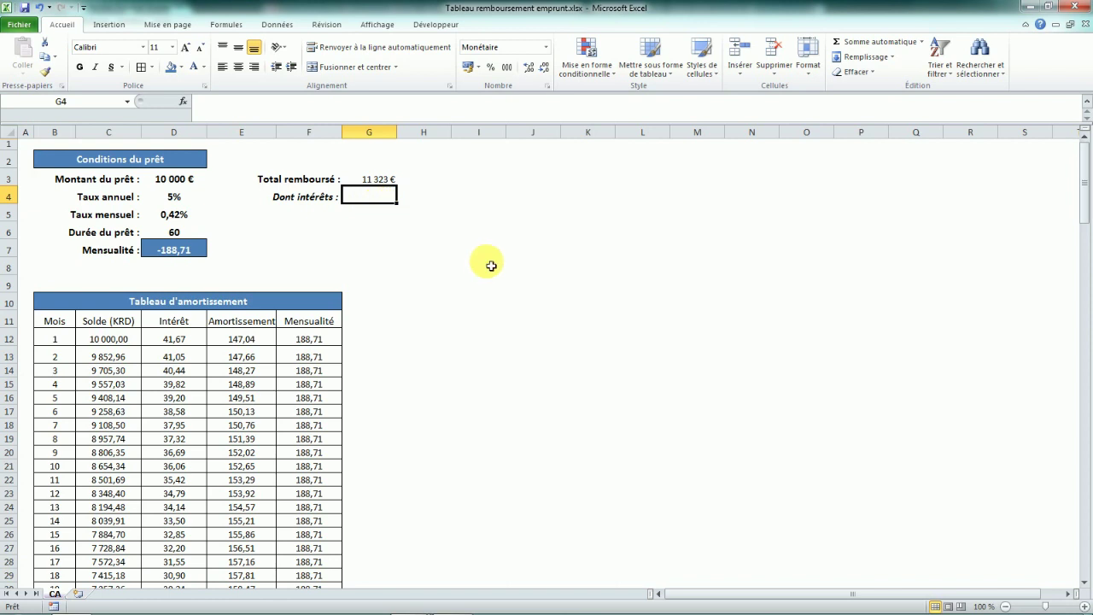
{"action": "type", "text": "="}
{"action": "key", "text": "Caps_Lock"}
{"action": "type", "text": "S"}
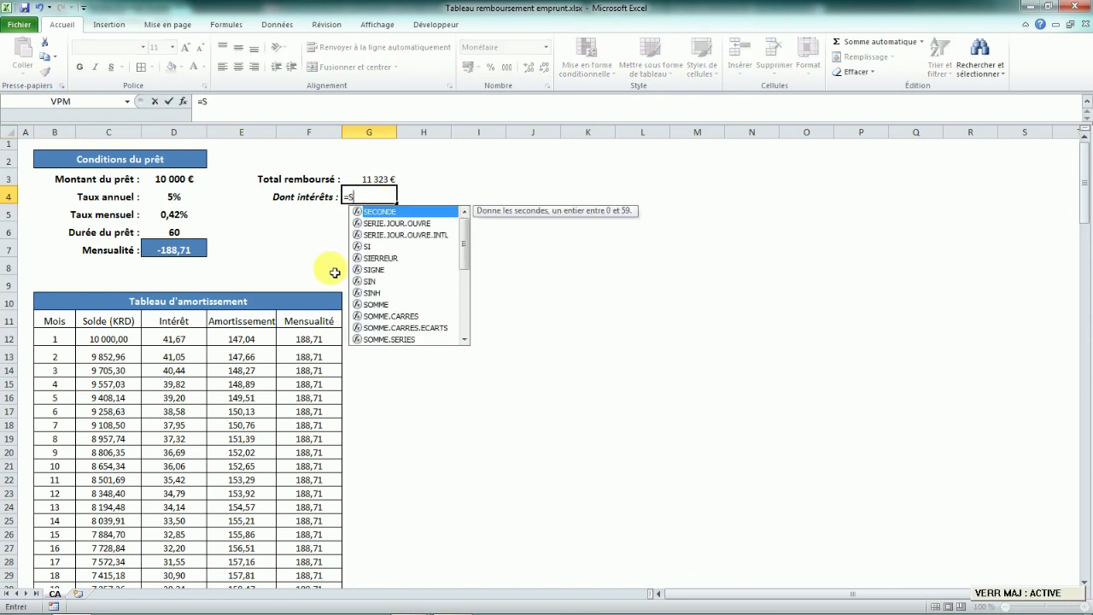
{"action": "type", "text": "OMME"}
{"action": "key", "text": "Caps_Lock"}
{"action": "type", "text": "("}
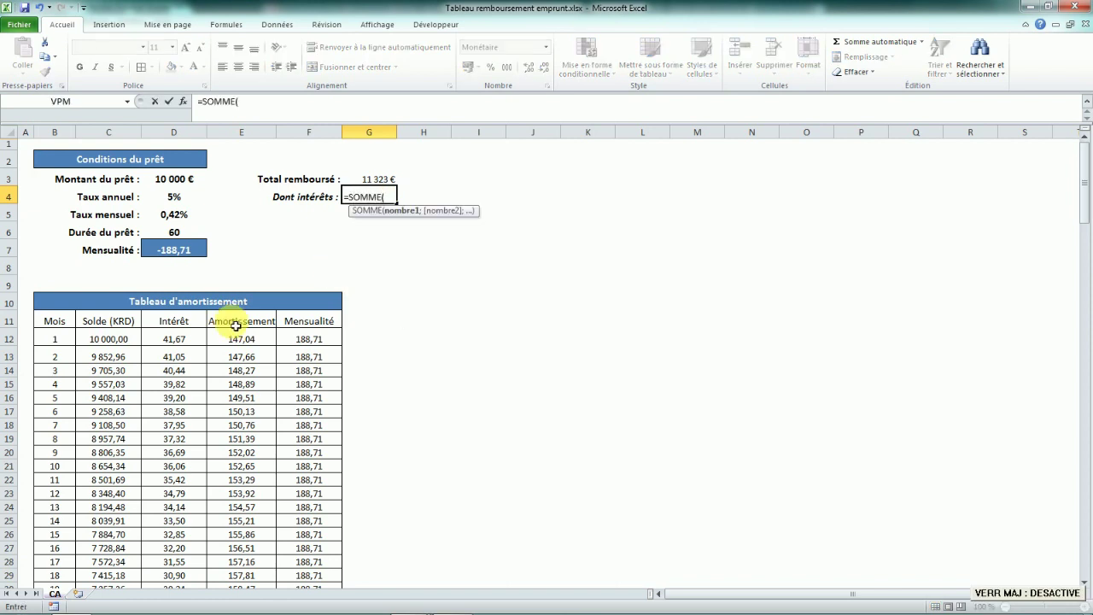
{"action": "left_click_drag", "start_coordinate": [175, 344], "coordinate": [176, 558]}
{"action": "key", "text": "Return"}
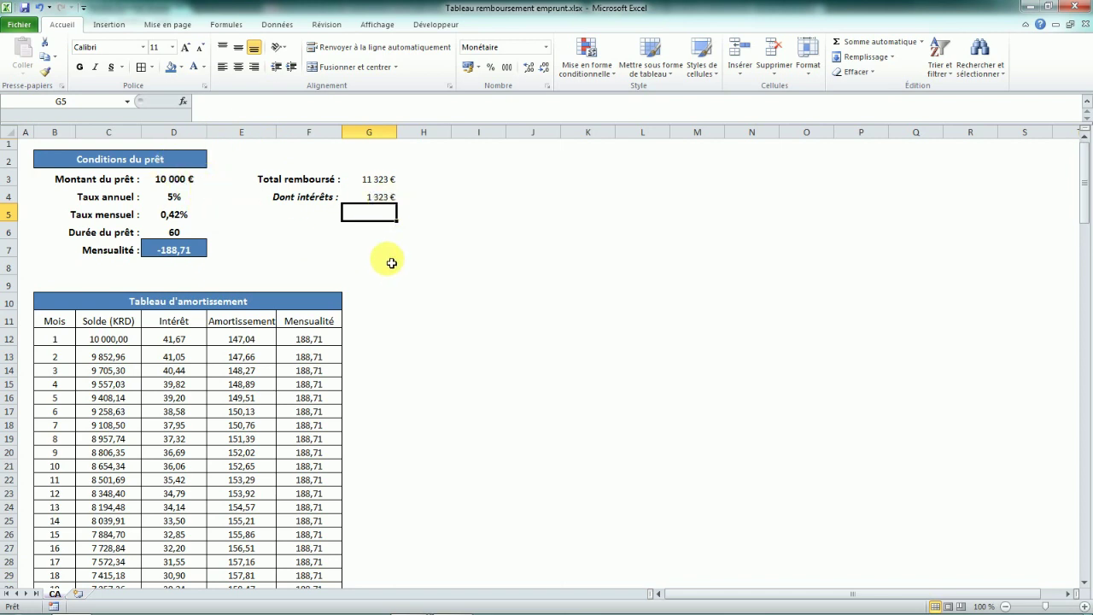
Format B11:F71 as a table with headers, using the blue style in the first row of the Moyen group, and review the result
{"action": "scroll", "coordinate": [66, 282], "scroll_direction": "down", "scroll_amount": 1}
{"action": "scroll", "coordinate": [401, 281], "scroll_direction": "up", "scroll_amount": 1}
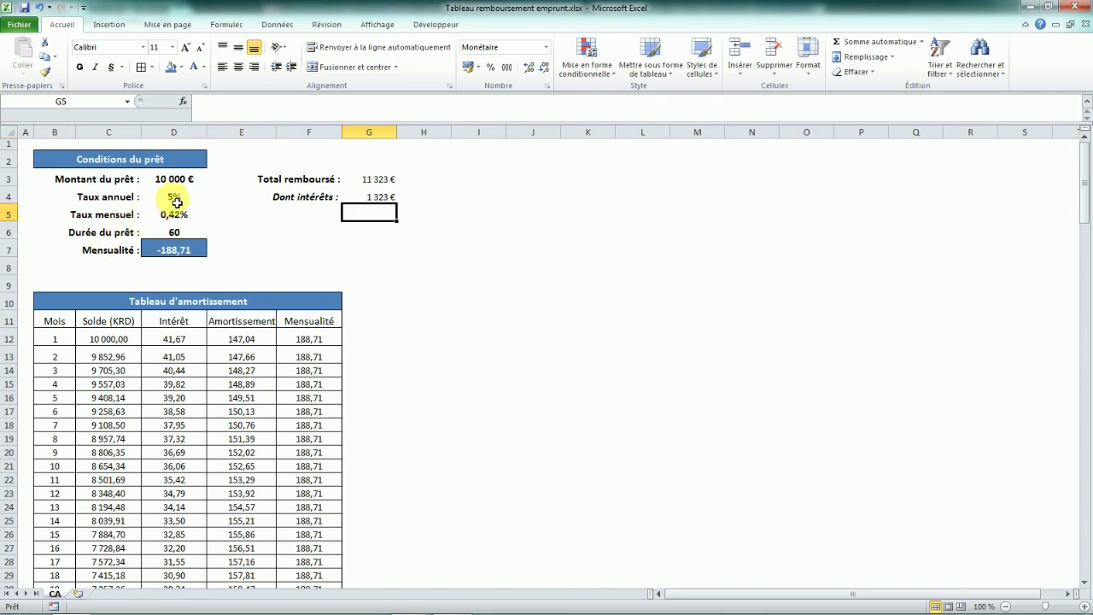
{"action": "left_click_drag", "start_coordinate": [54, 322], "coordinate": [331, 543]}
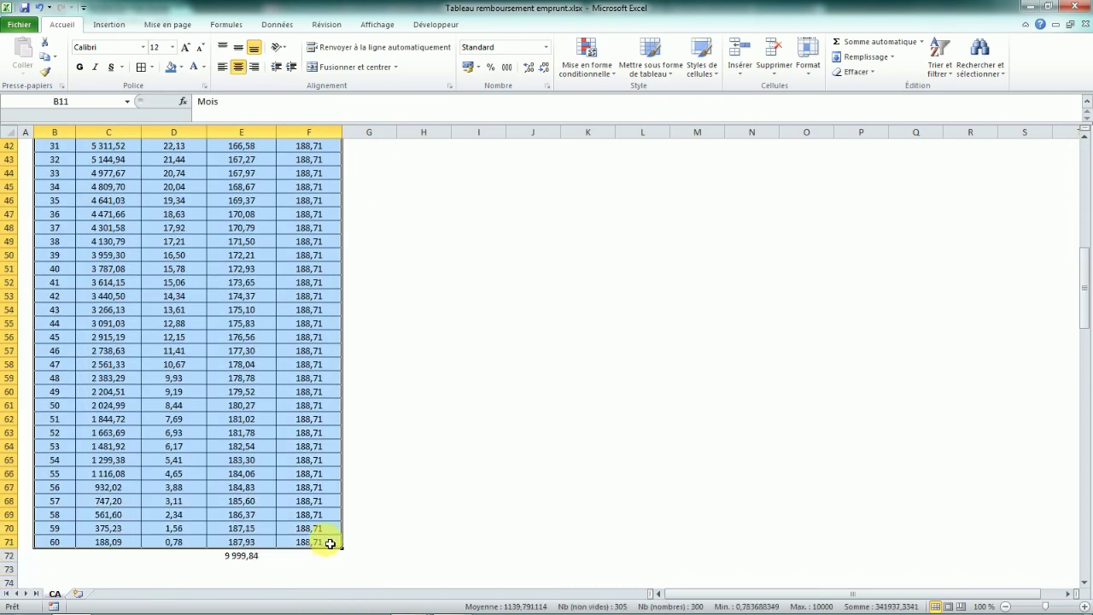
{"action": "scroll", "coordinate": [366, 439], "scroll_direction": "up", "scroll_amount": 14}
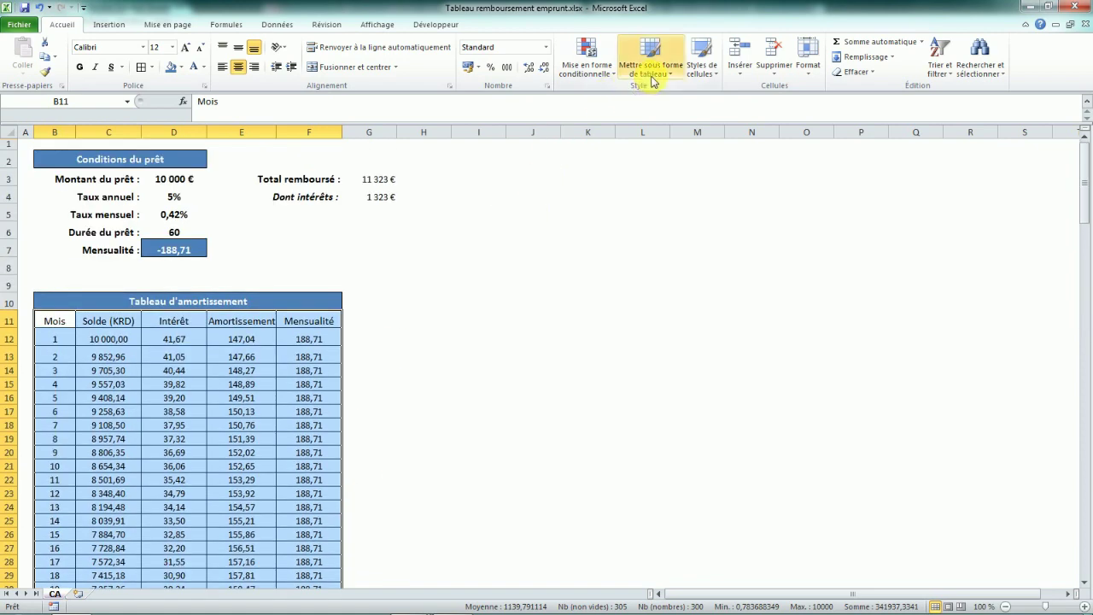
{"action": "left_click", "coordinate": [654, 79]}
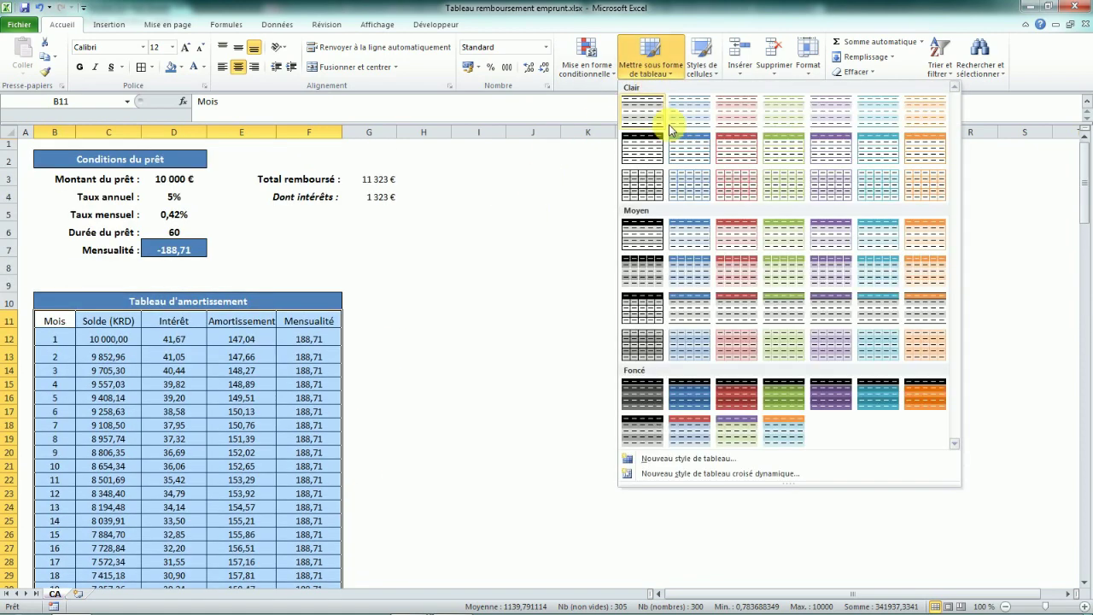
{"action": "left_click", "coordinate": [692, 228]}
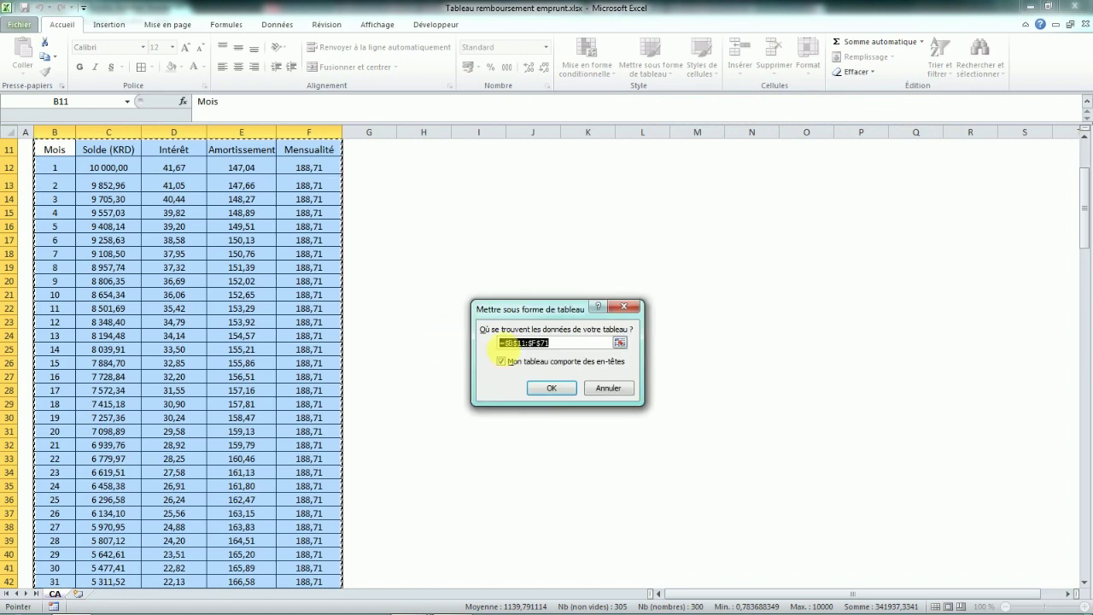
{"action": "scroll", "coordinate": [432, 326], "scroll_direction": "up", "scroll_amount": 4}
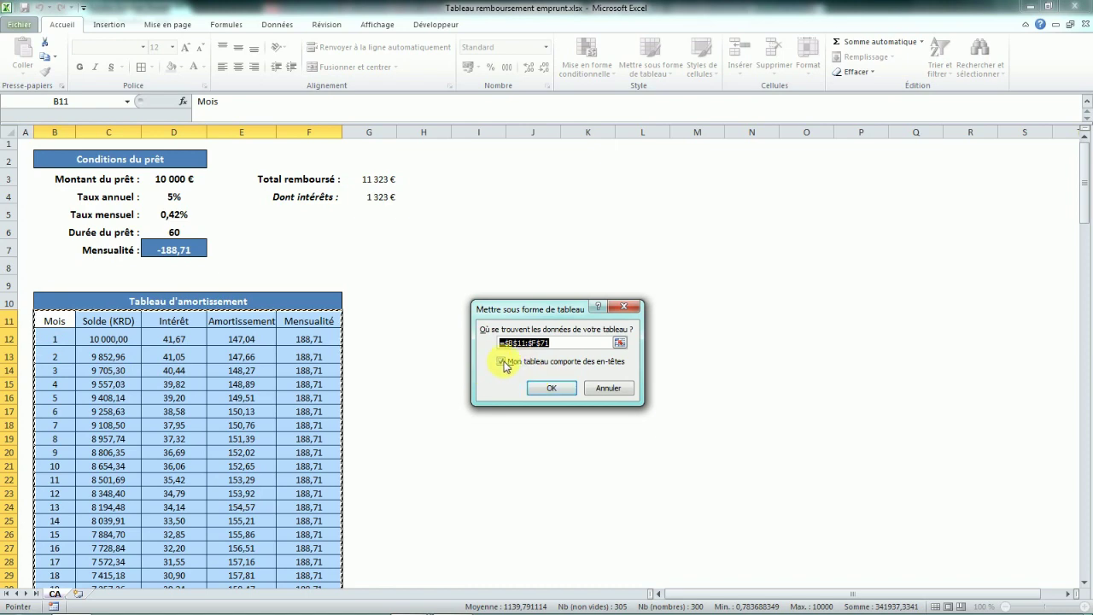
{"action": "left_click", "coordinate": [549, 392]}
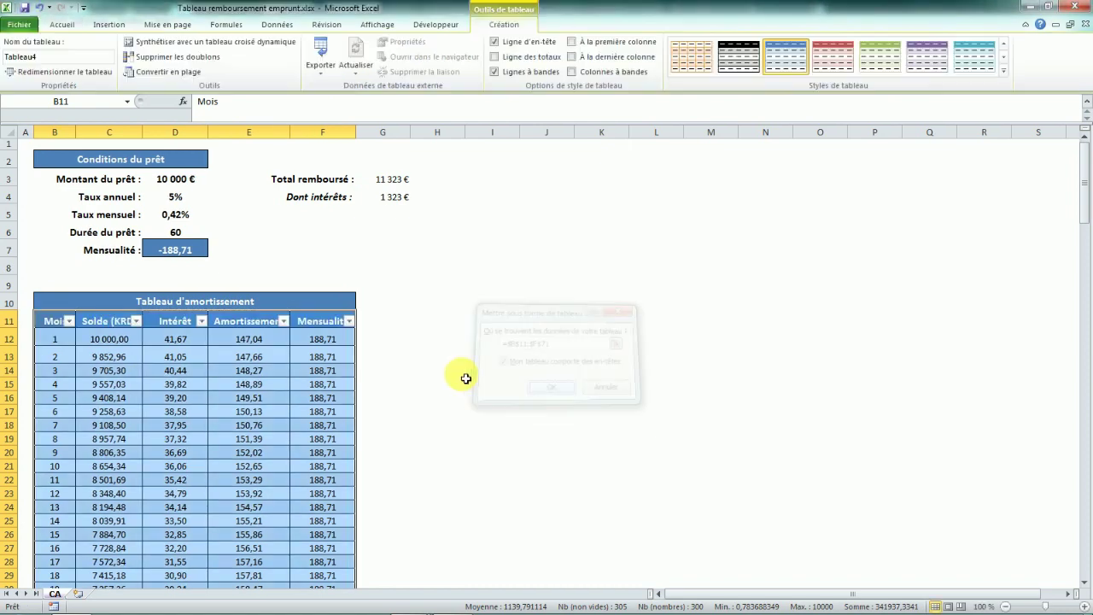
{"action": "left_click", "coordinate": [434, 384]}
{"action": "scroll", "coordinate": [302, 354], "scroll_direction": "down", "scroll_amount": 7}
{"action": "scroll", "coordinate": [304, 357], "scroll_direction": "down", "scroll_amount": 8}
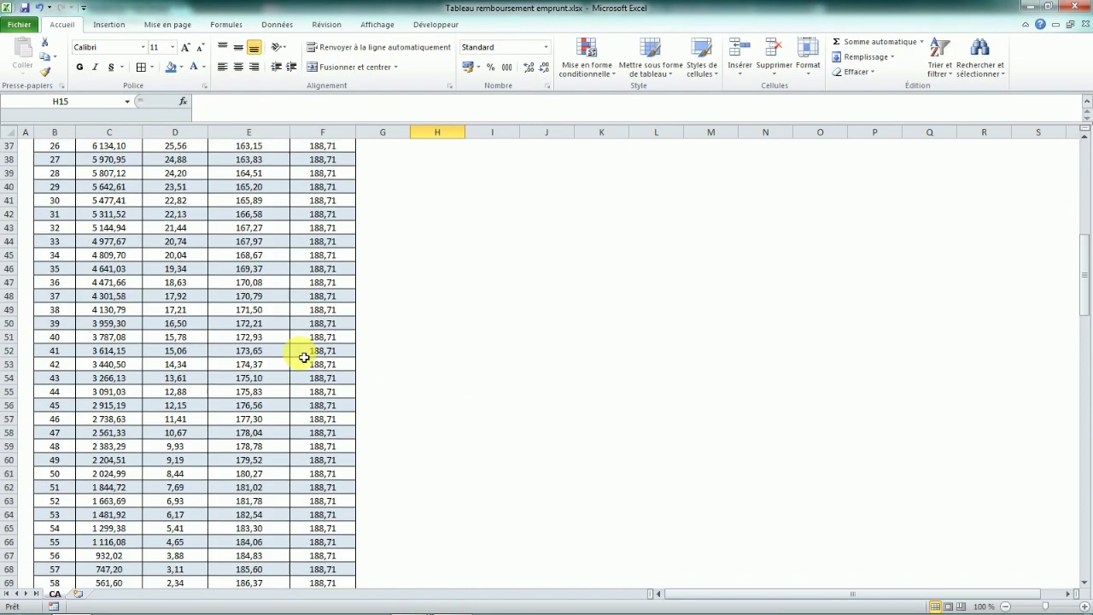
{"action": "scroll", "coordinate": [304, 357], "scroll_direction": "up", "scroll_amount": 13}
{"action": "scroll", "coordinate": [304, 357], "scroll_direction": "up", "scroll_amount": 2}
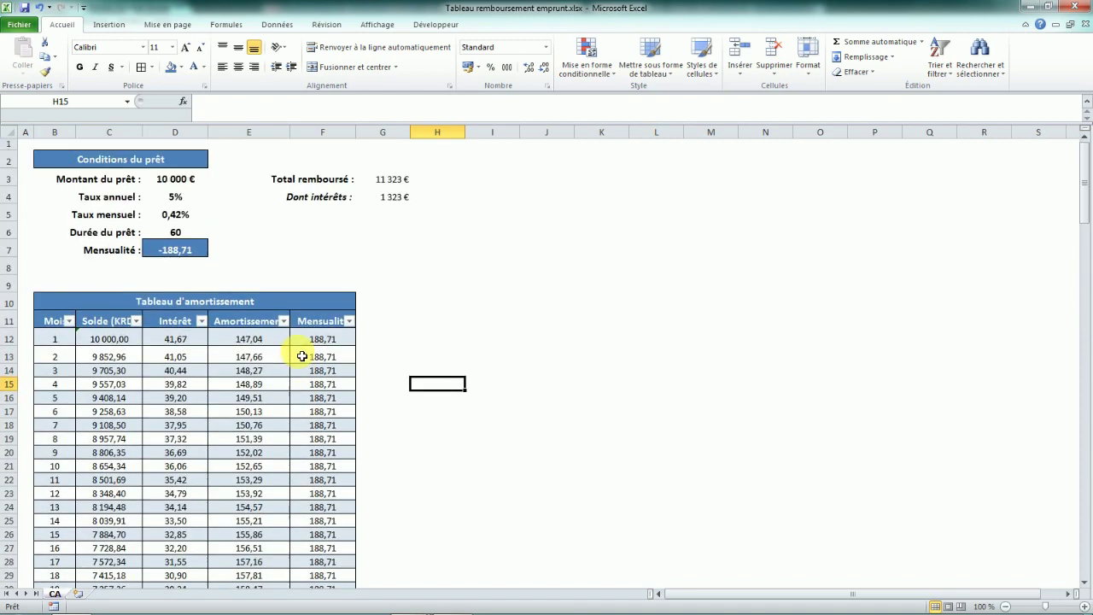